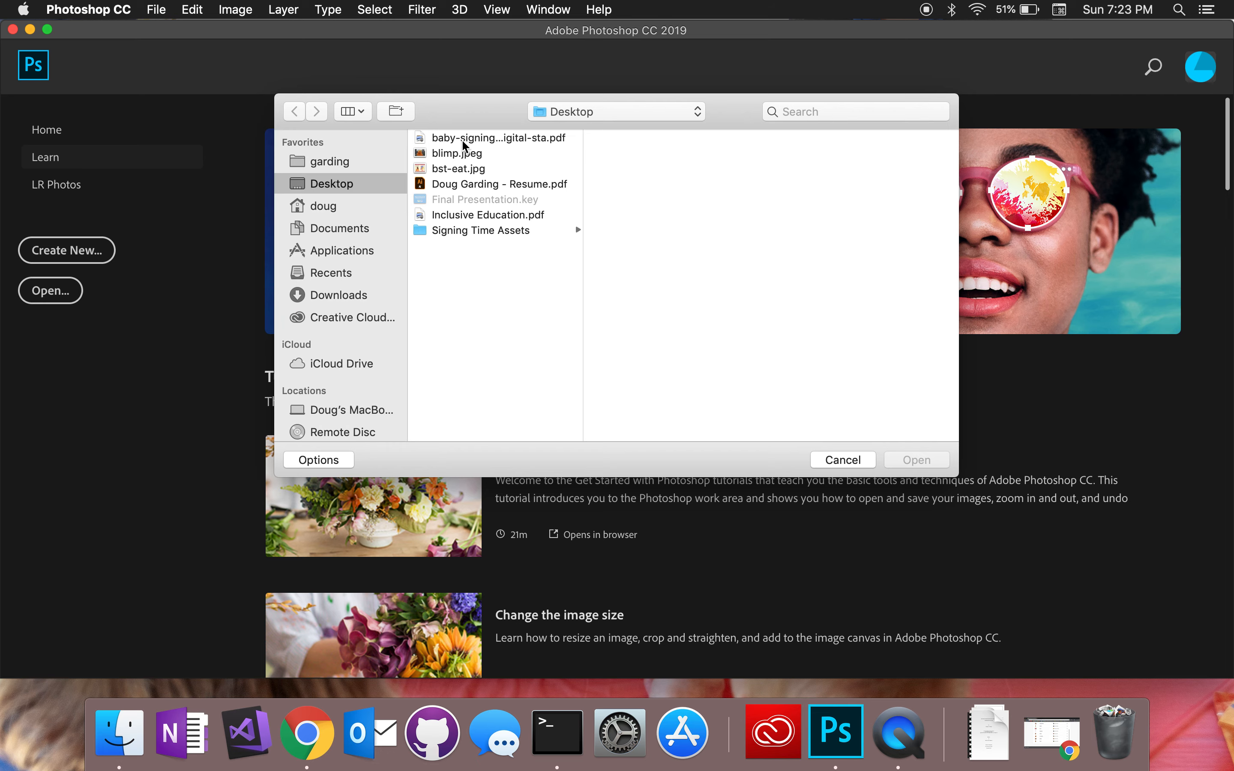
- Open blimp.jpeg from the Desktop and start a crop with the 1 : 1 (Square) ratio
{"action": "left_click", "coordinate": [918, 460]}
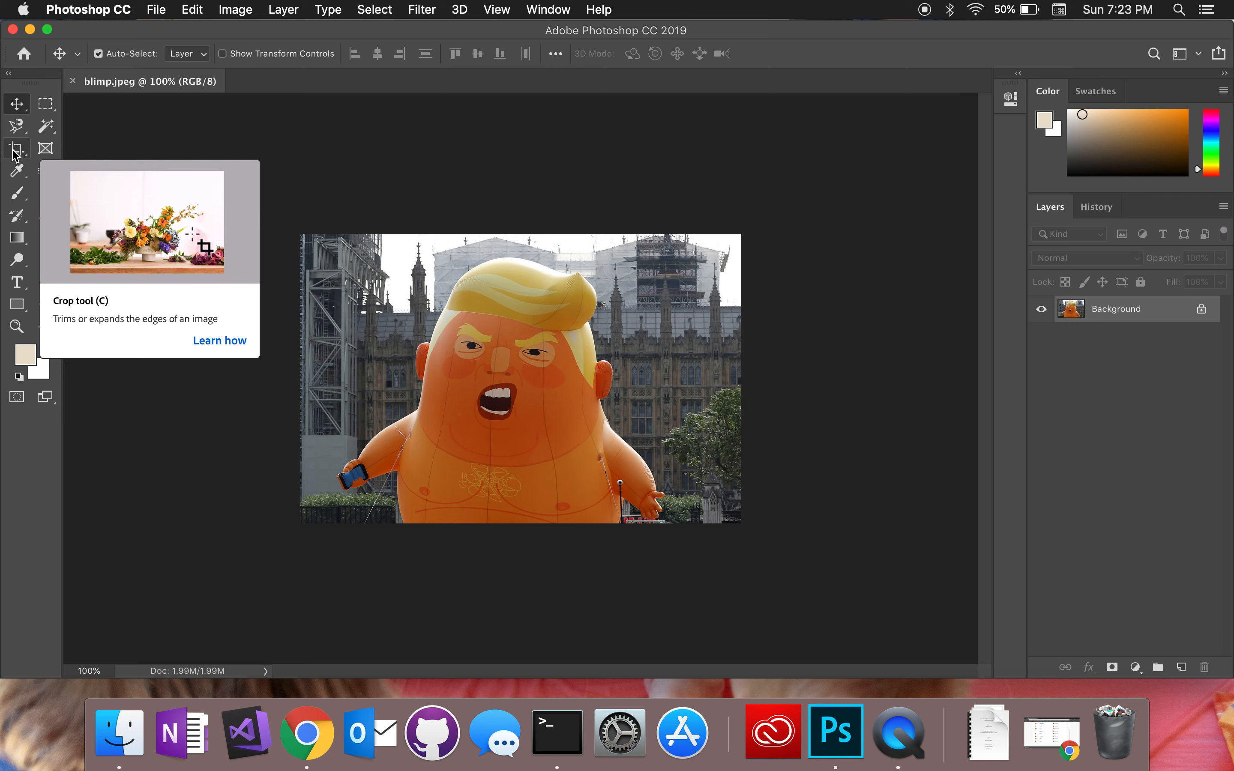
{"action": "left_click", "coordinate": [23, 161]}
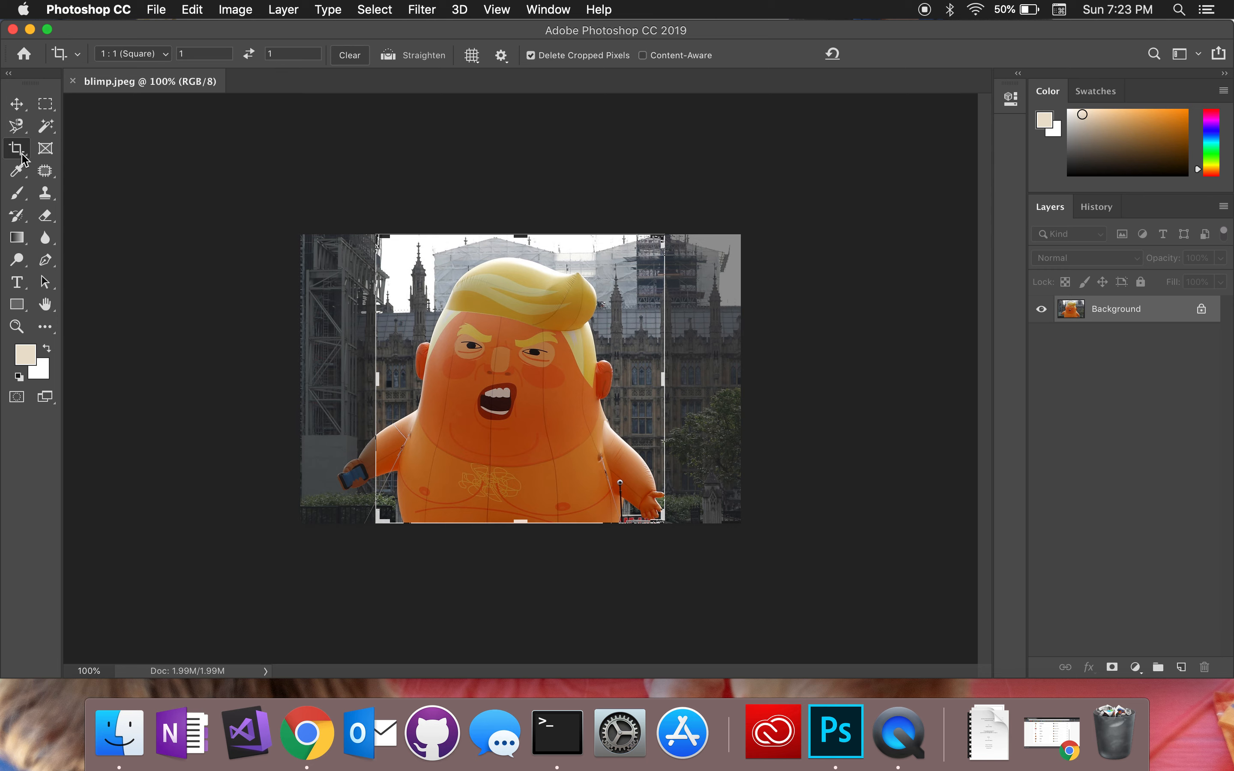
{"action": "left_click", "coordinate": [166, 54]}
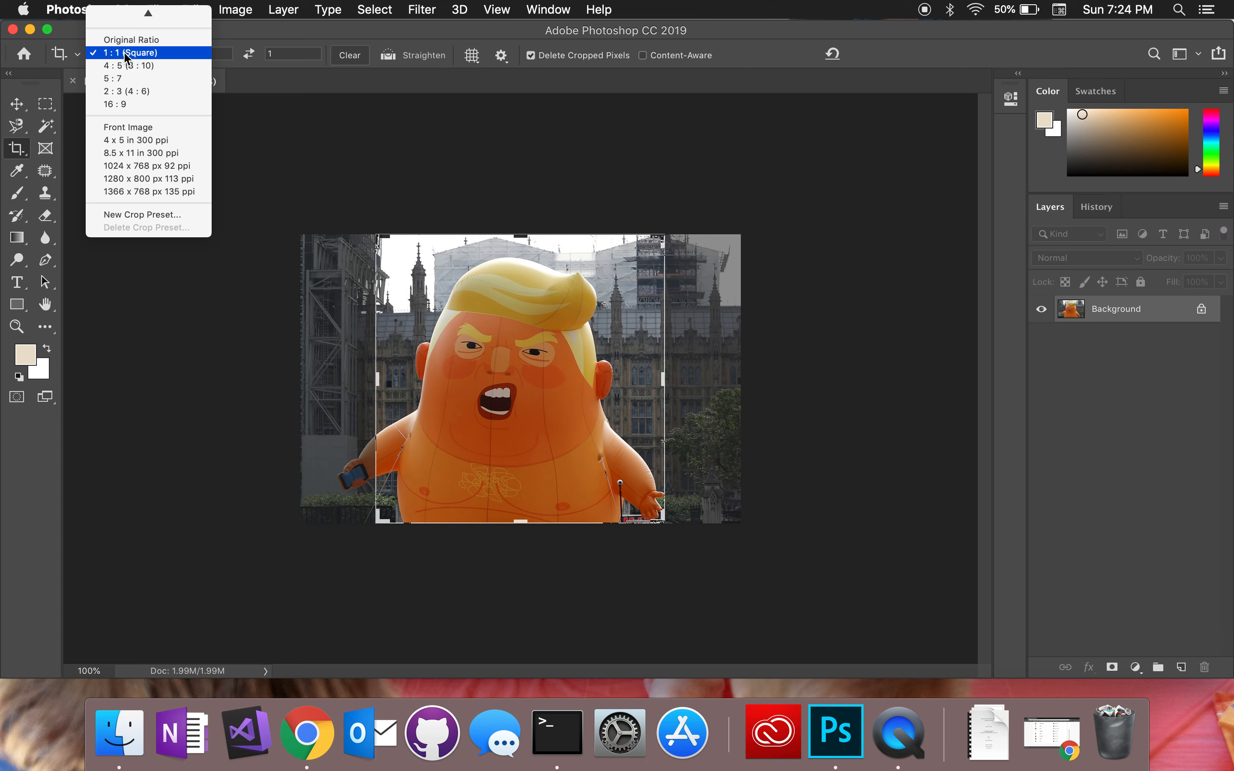
{"action": "left_click", "coordinate": [134, 56]}
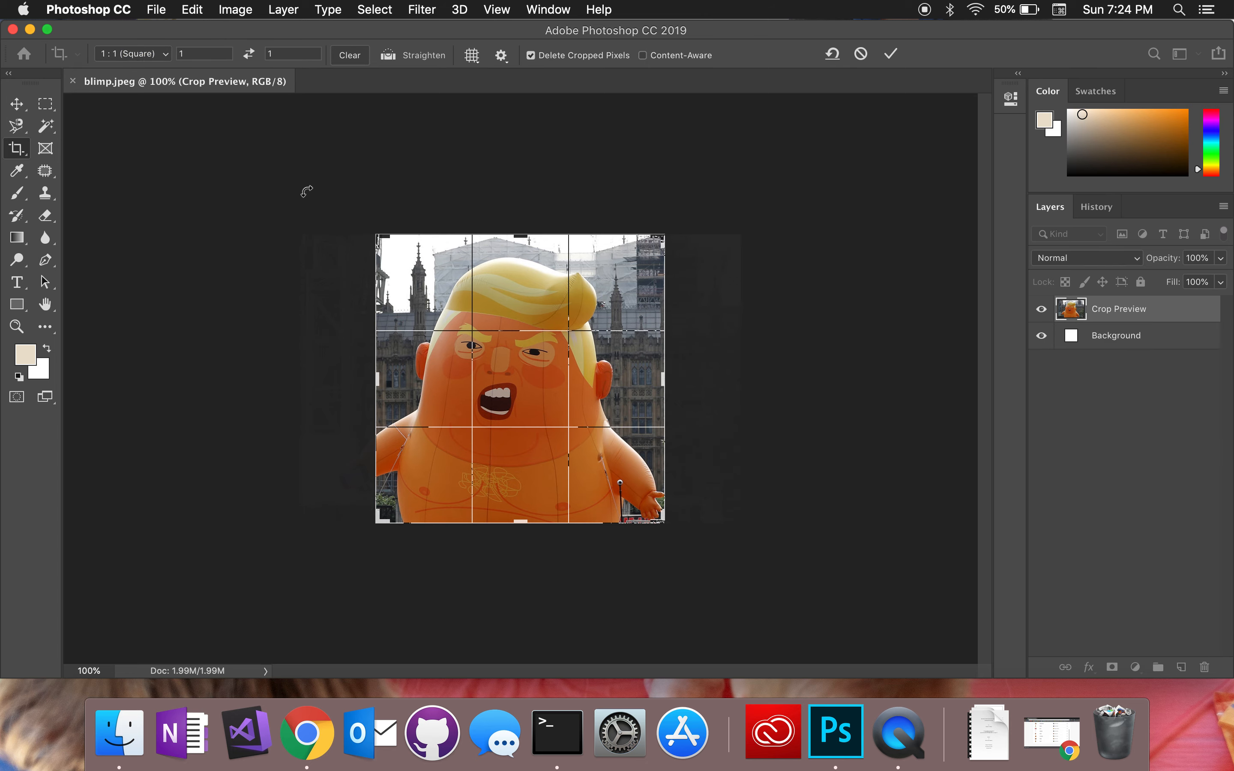
- Shrink the square crop frame around the balloon's head and upper body and reposition the image inside it
{"action": "left_click_drag", "start_coordinate": [373, 235], "coordinate": [412, 252]}
{"action": "left_click_drag", "start_coordinate": [644, 504], "coordinate": [633, 496]}
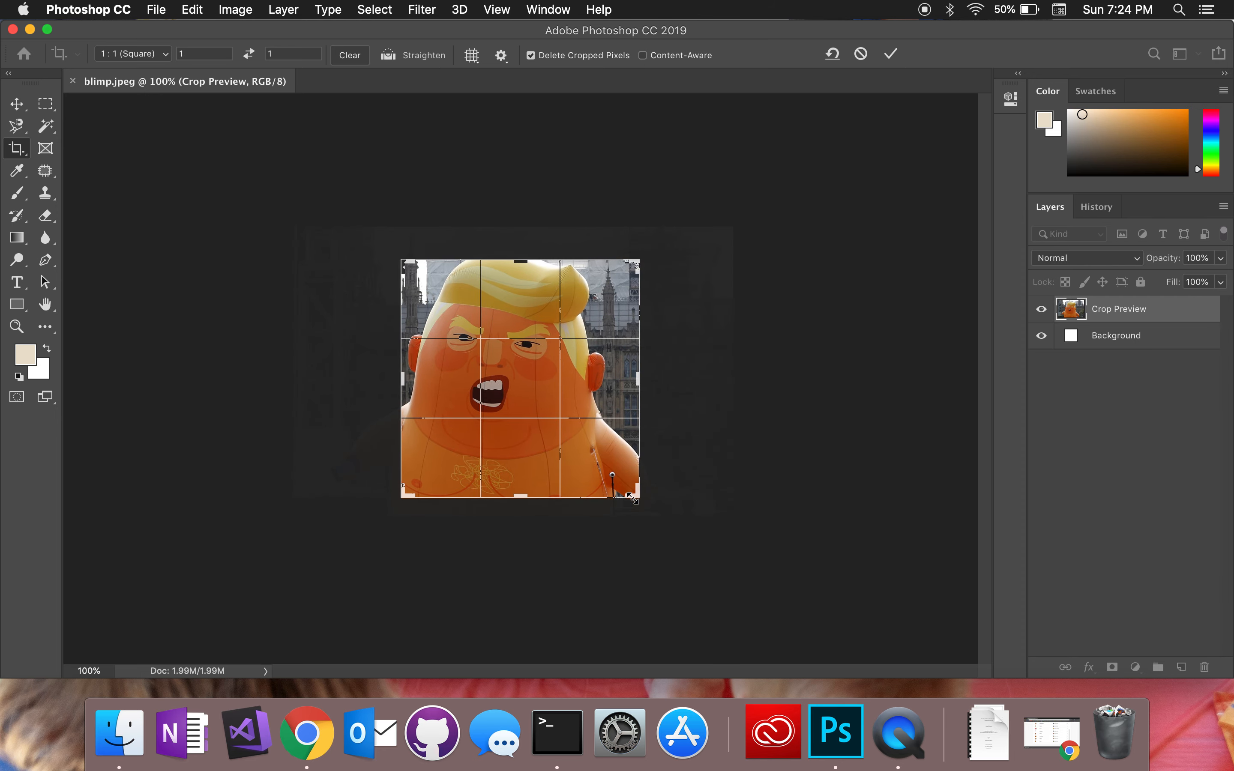
{"action": "left_click_drag", "start_coordinate": [553, 437], "coordinate": [574, 424]}
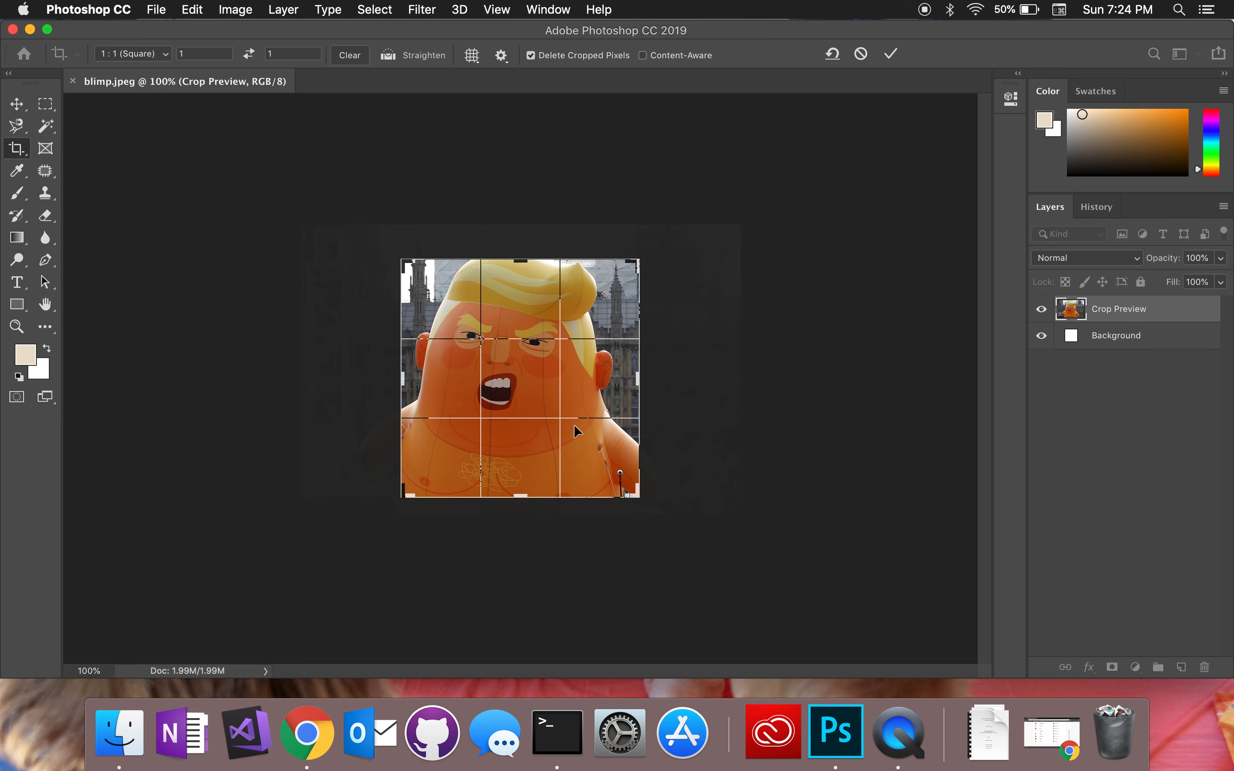
- Nudge the image within the crop frame until the balloon's face is centred, and apply the crop
{"action": "key", "text": "Down"}
{"action": "key", "text": "Down"}
{"action": "key", "text": "Down"}
{"action": "key", "text": "Right"}
{"action": "key", "text": "Right"}
{"action": "key", "text": "Right"}
{"action": "key", "text": "Right"}
{"action": "key", "text": "Right"}
{"action": "key", "text": "Right"}
{"action": "key", "text": "Right"}
{"action": "key", "text": "Right"}
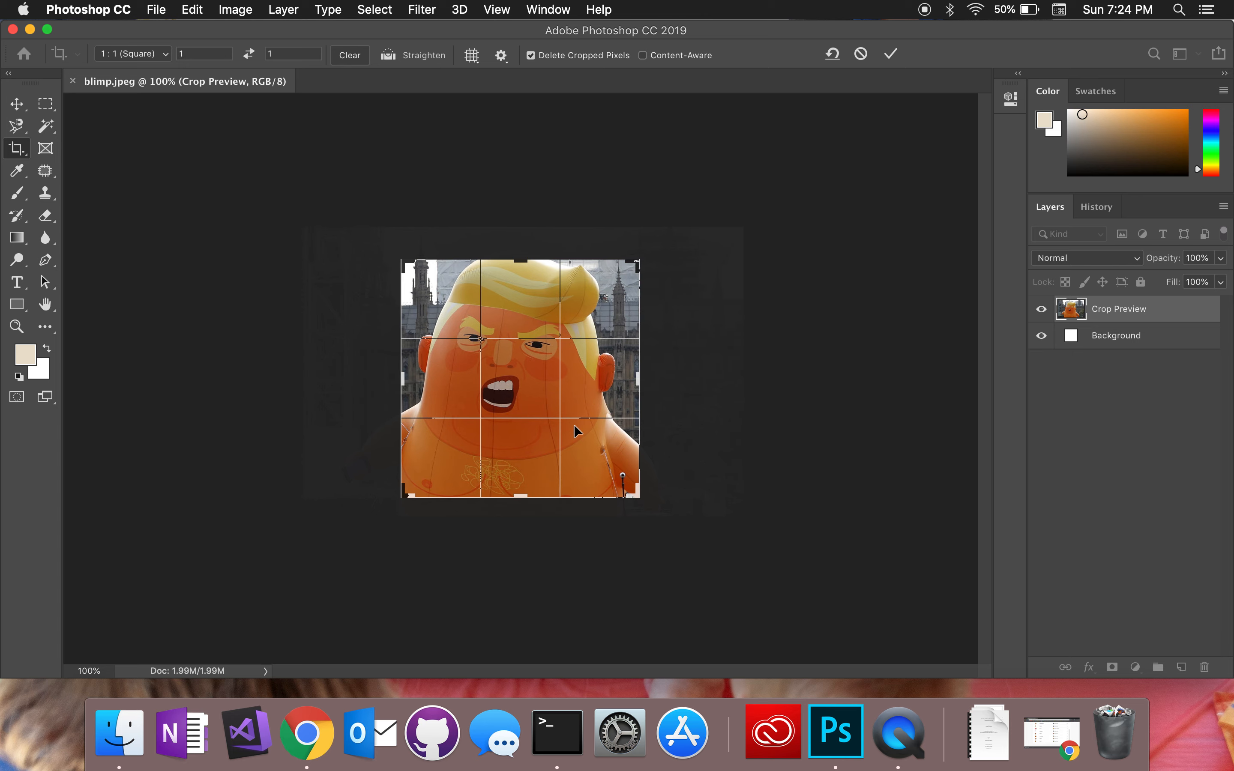
{"action": "key", "text": "Right"}
{"action": "key", "text": "Right"}
{"action": "key", "text": "Right"}
{"action": "key", "text": "Right"}
{"action": "key", "text": "Right"}
{"action": "key", "text": "Right"}
{"action": "key", "text": "Right"}
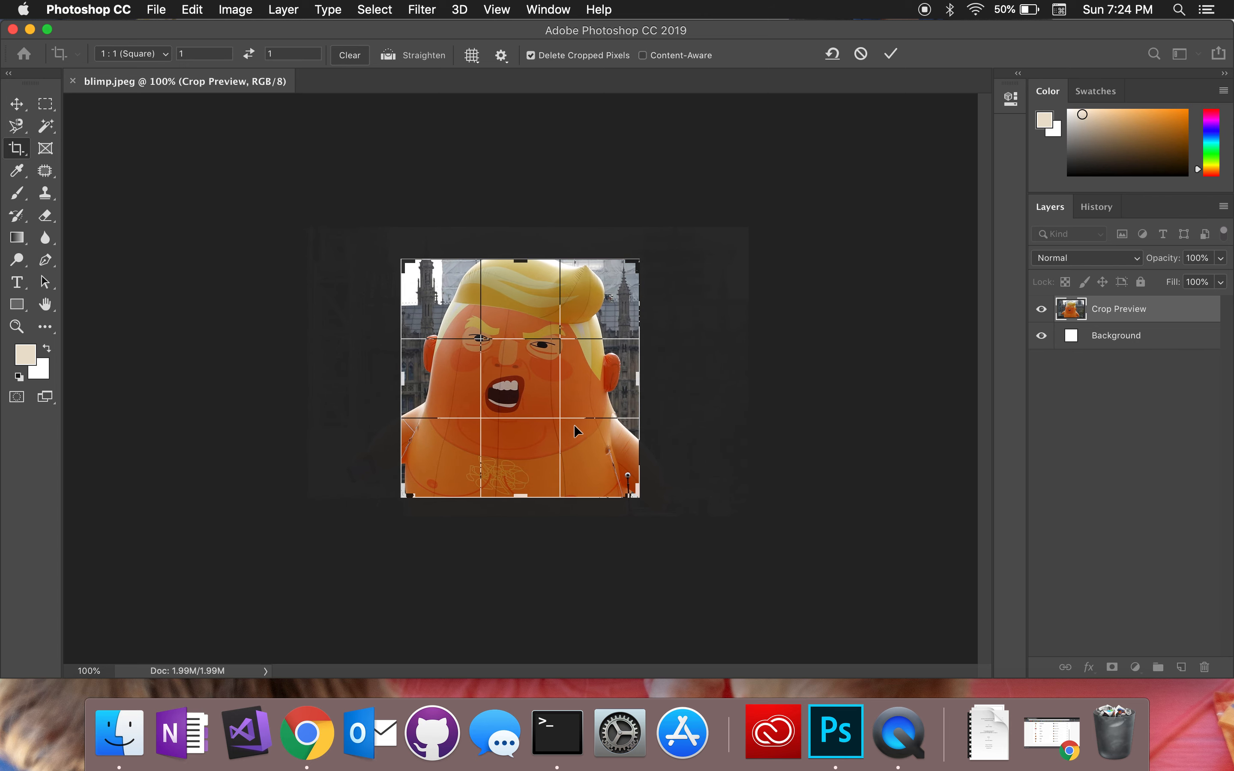
{"action": "key", "text": "Right"}
{"action": "key", "text": "Right"}
{"action": "key", "text": "Up"}
{"action": "key", "text": "Up"}
{"action": "key", "text": "Right"}
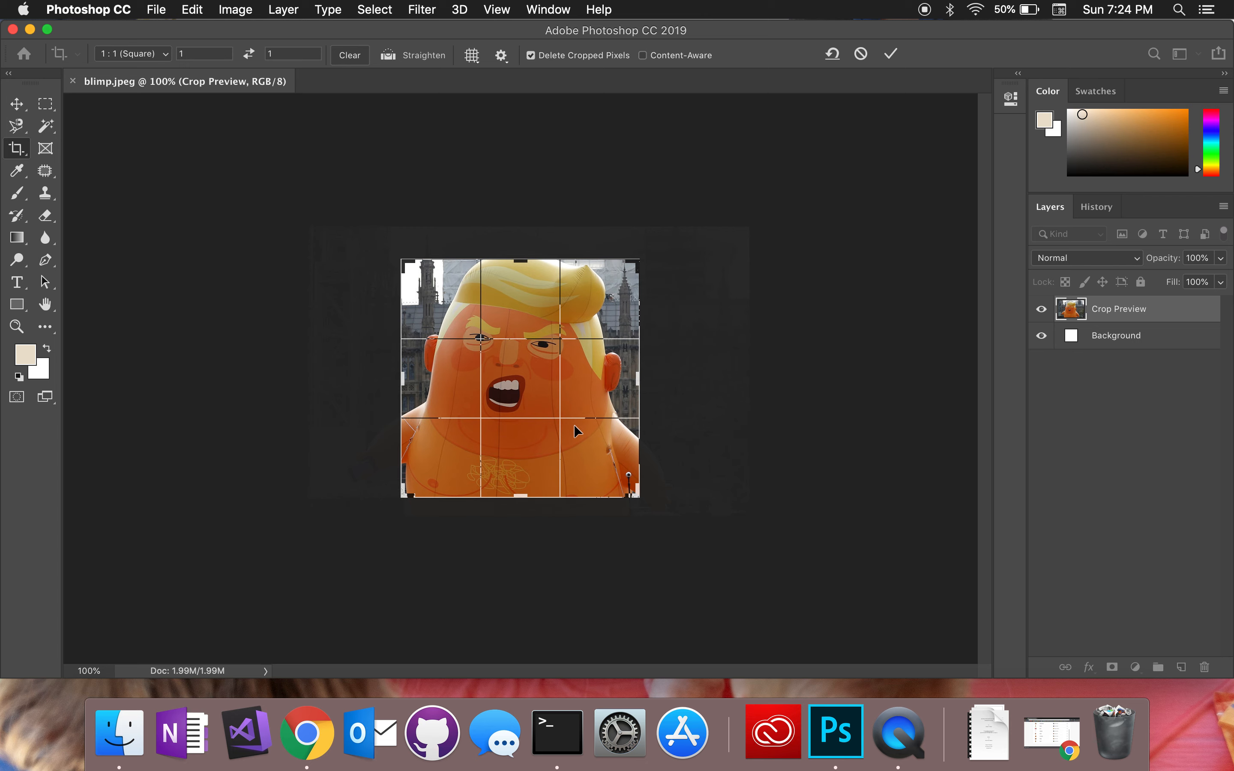
{"action": "key", "text": "Return"}
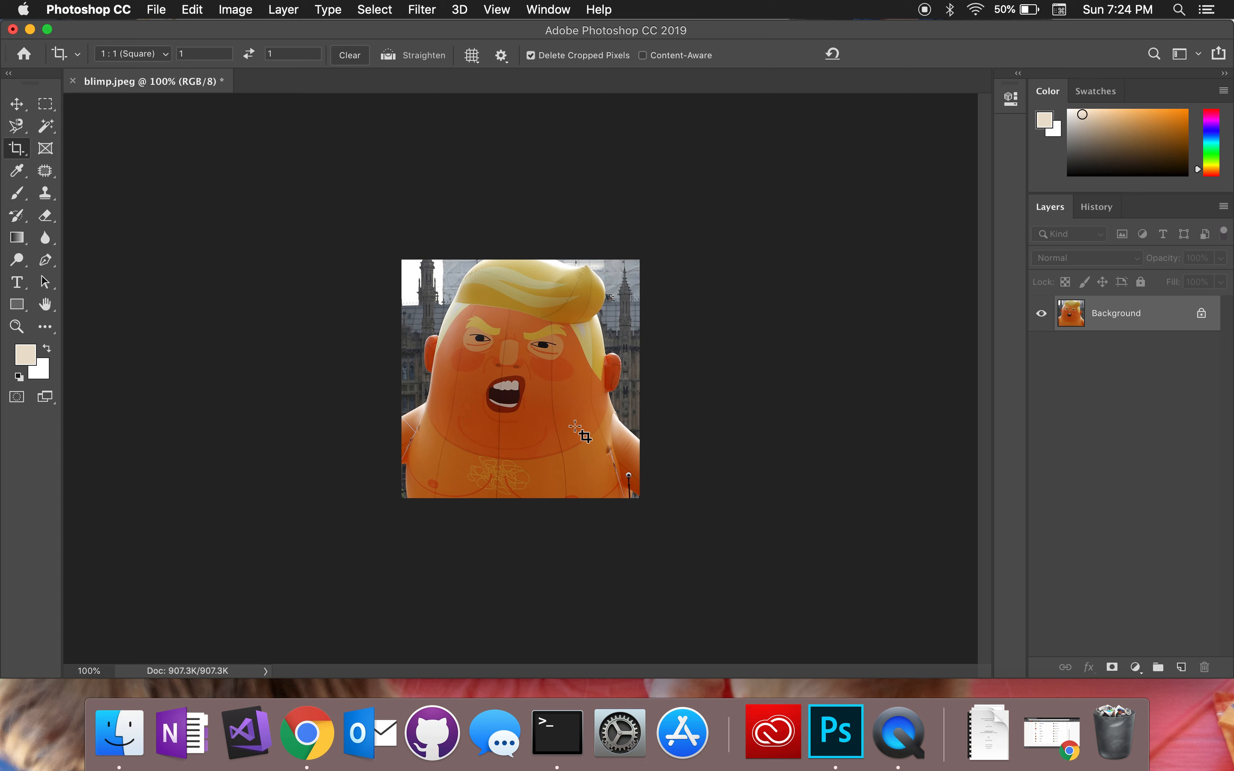
- Open the Export As settings for the cropped image with PNG as the file format
{"action": "left_click", "coordinate": [16, 104]}
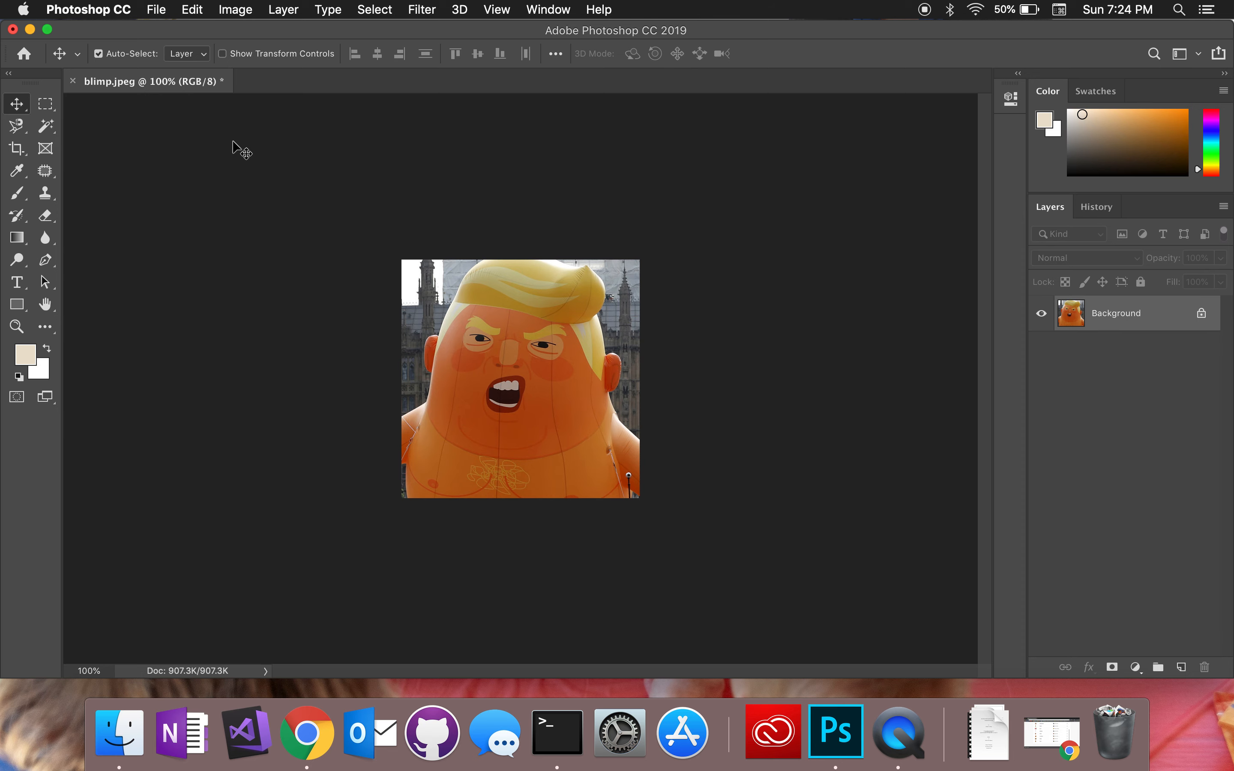
{"action": "left_click", "coordinate": [157, 9]}
{"action": "mouse_move", "coordinate": [364, 229]}
{"action": "left_click", "coordinate": [419, 248]}
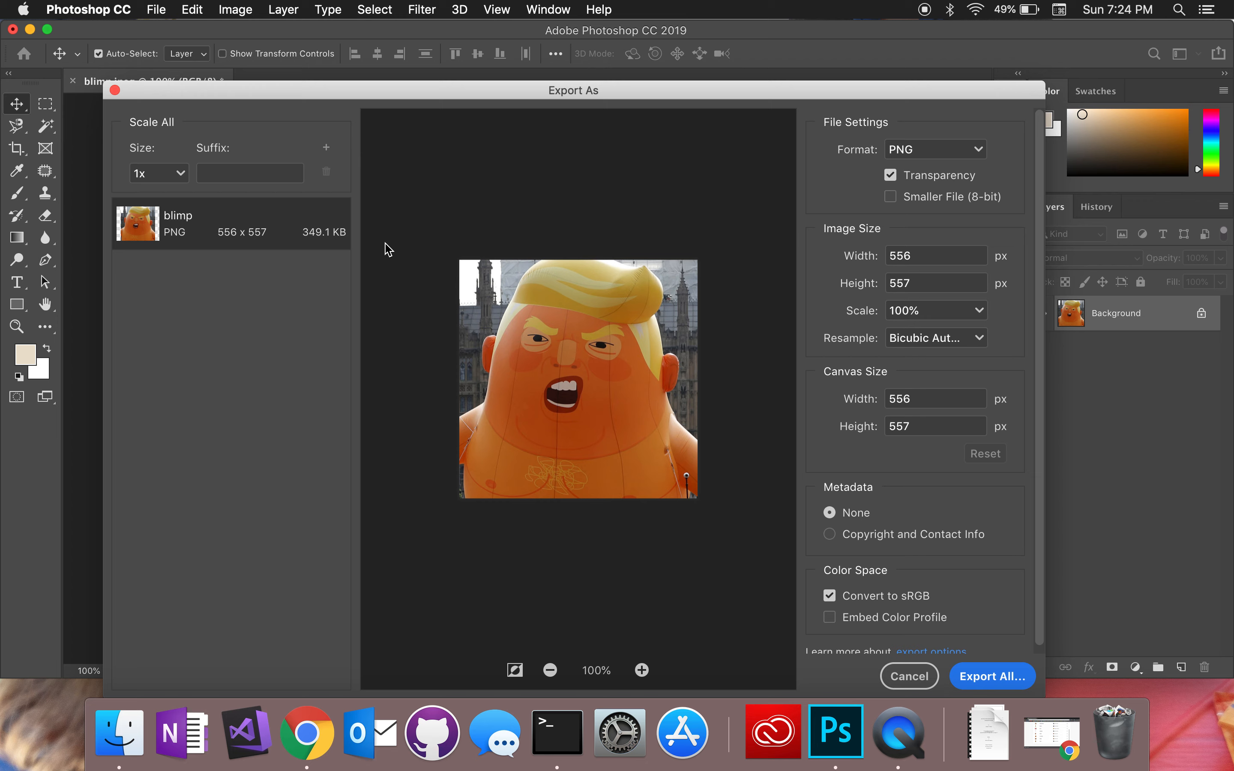
{"action": "left_click", "coordinate": [975, 152]}
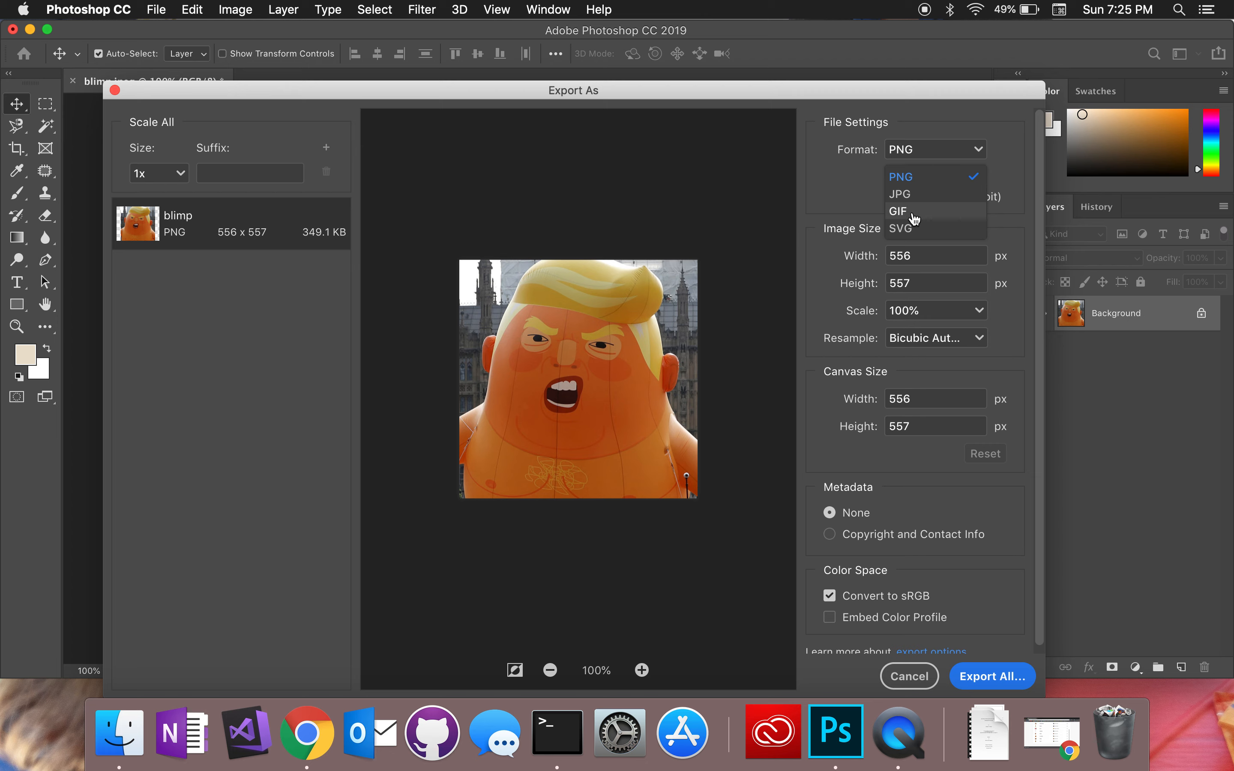
{"action": "left_click", "coordinate": [929, 183]}
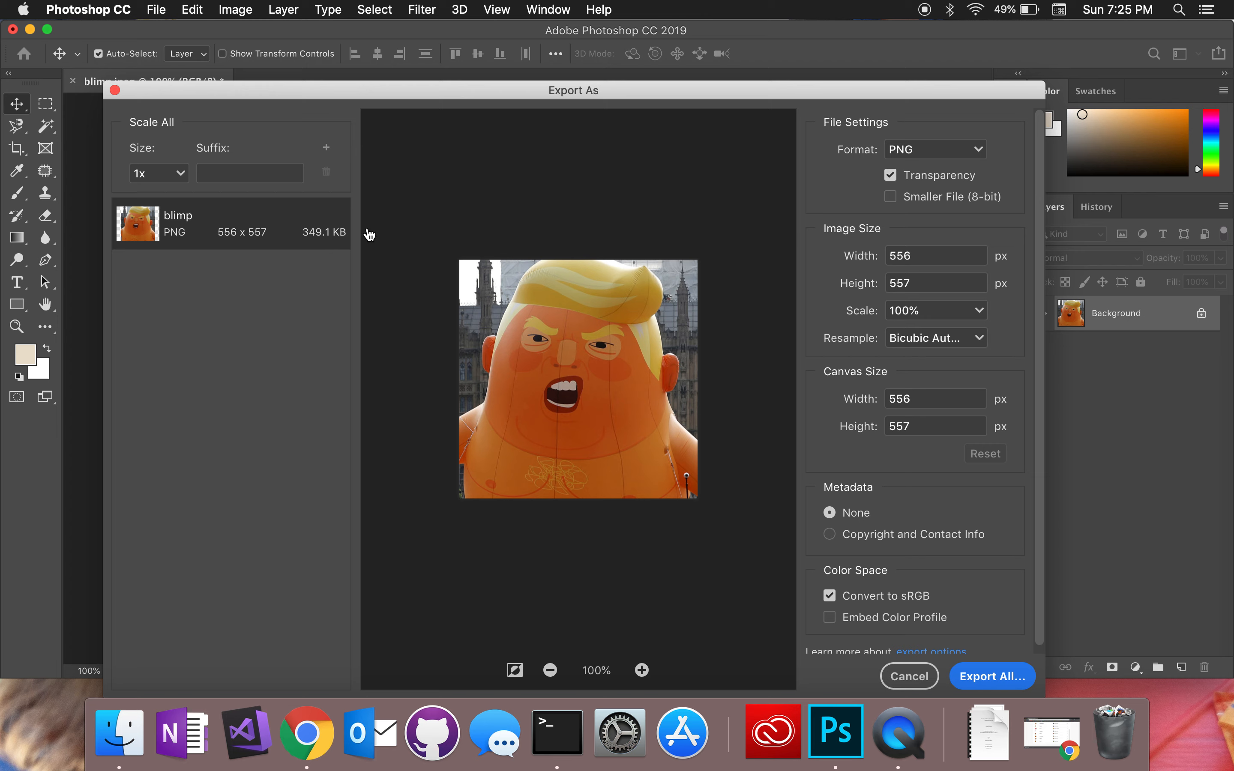
- Try a 50% export scale, and set the scale to 45% instead
{"action": "left_click", "coordinate": [979, 311]}
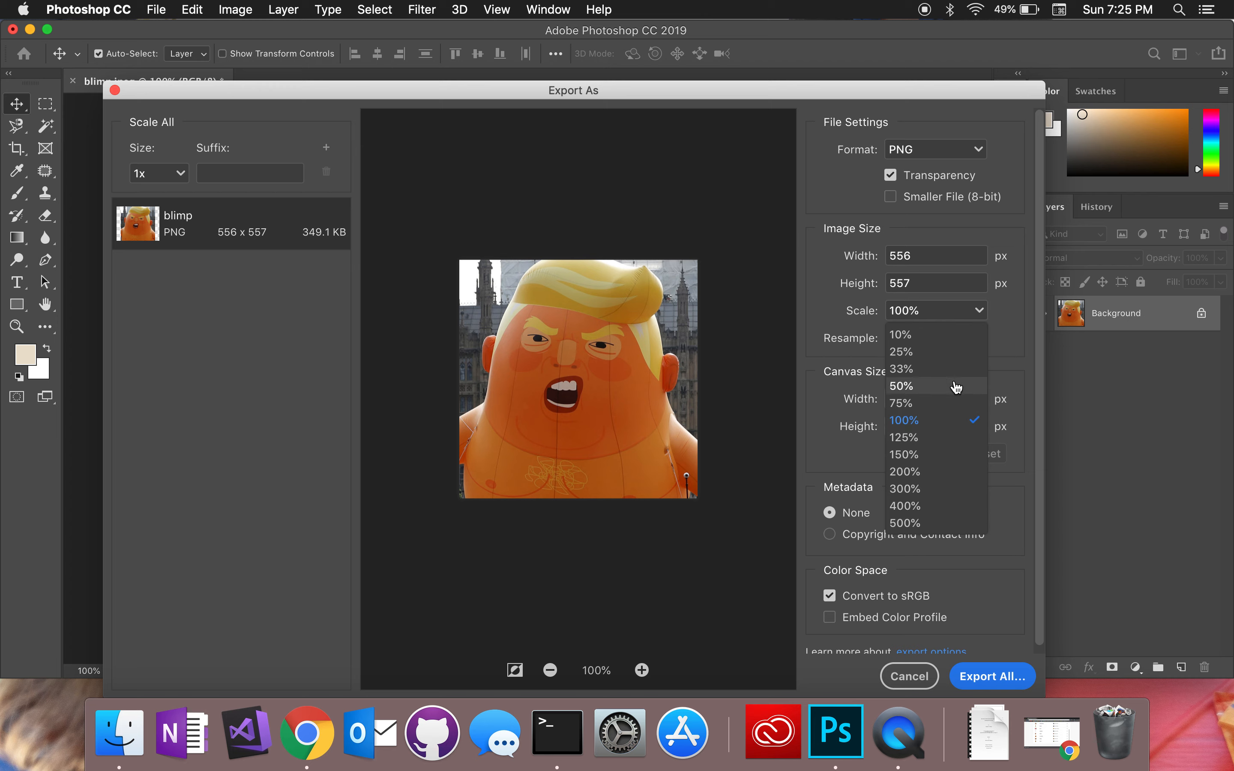
{"action": "left_click", "coordinate": [957, 388]}
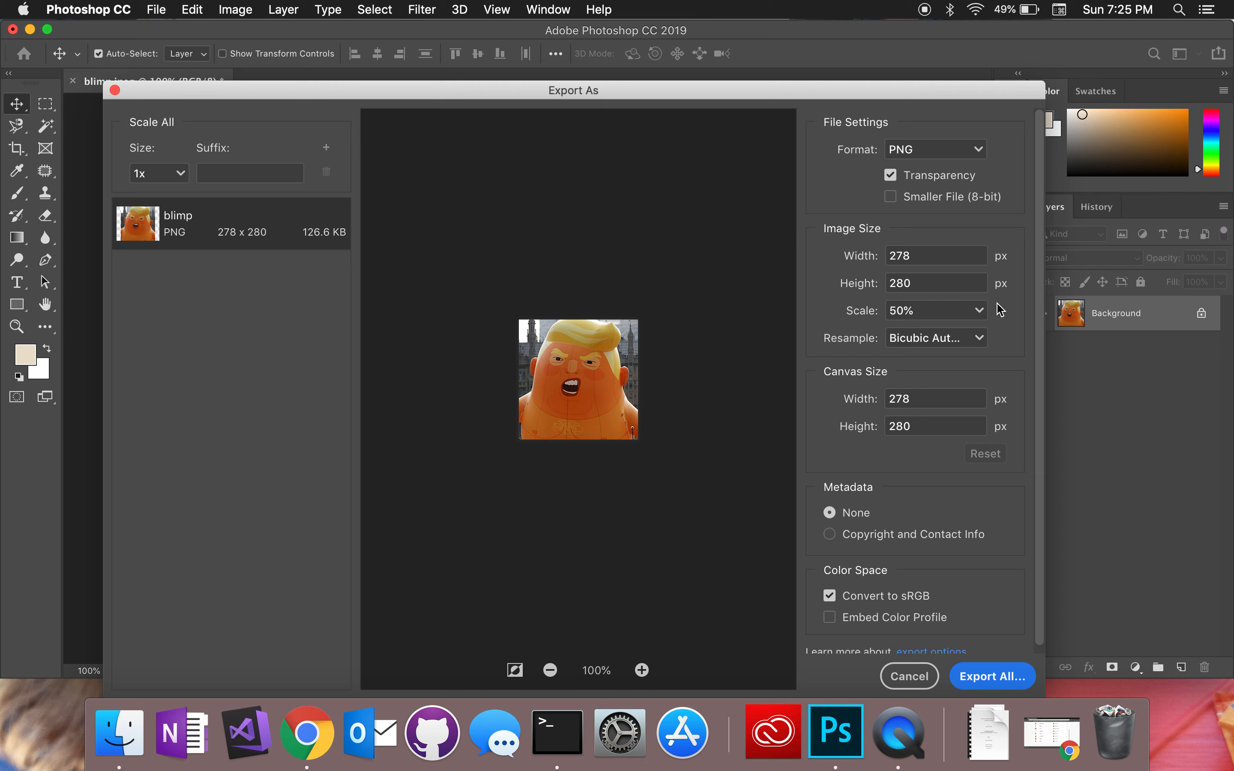
{"action": "left_click", "coordinate": [977, 310]}
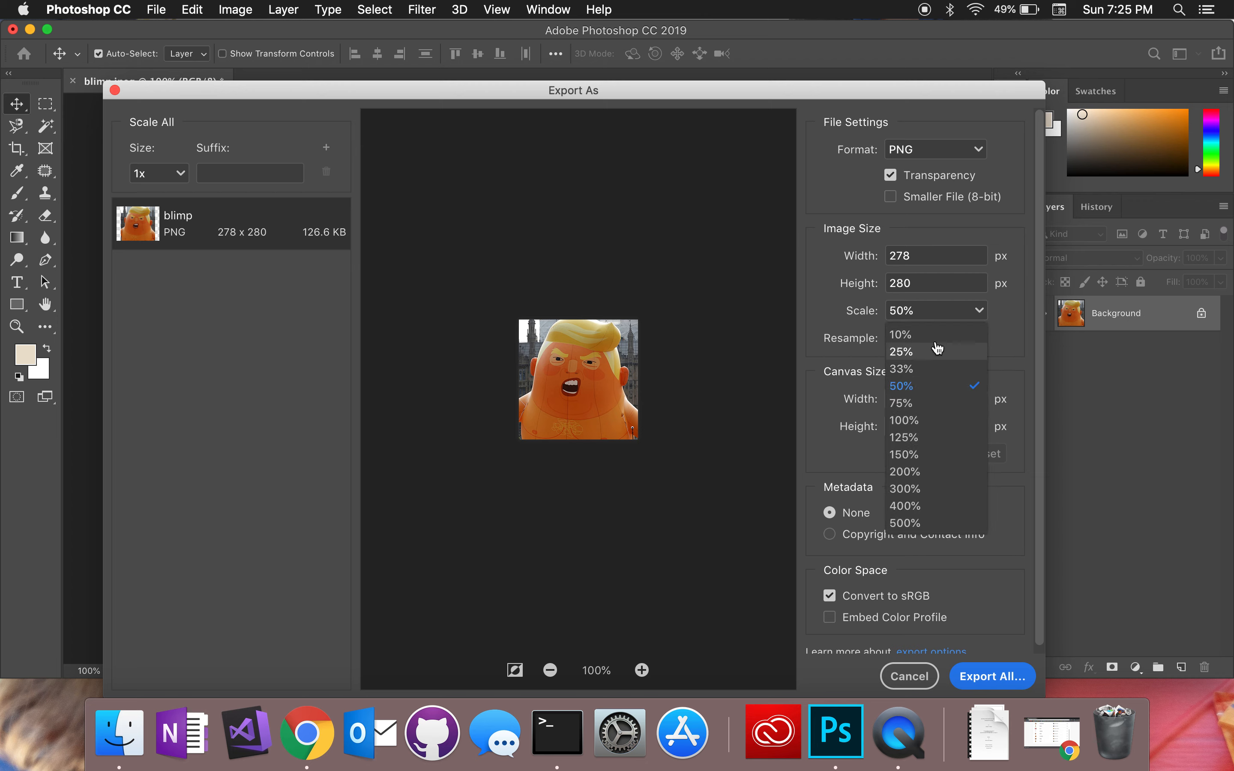
{"action": "left_click", "coordinate": [905, 309]}
{"action": "left_click_drag", "start_coordinate": [904, 309], "coordinate": [877, 316]}
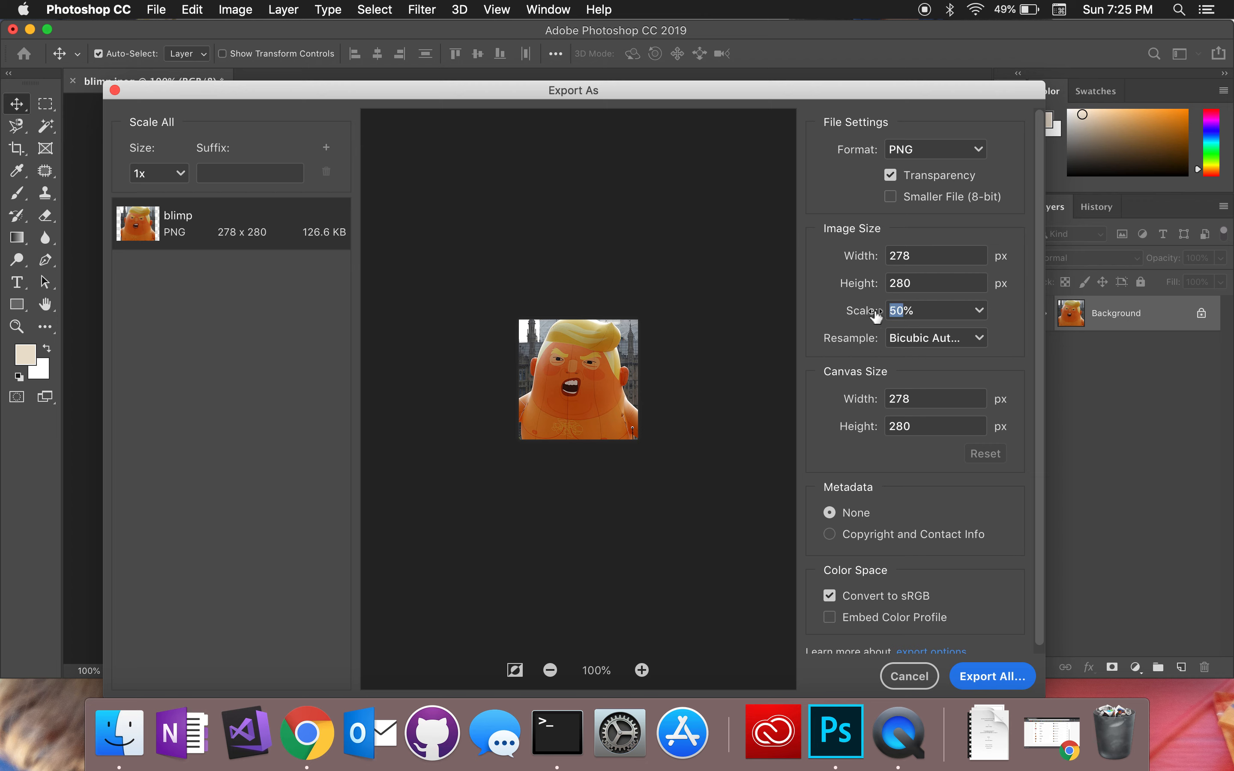
{"action": "type", "text": "45"}
{"action": "key", "text": "Return"}
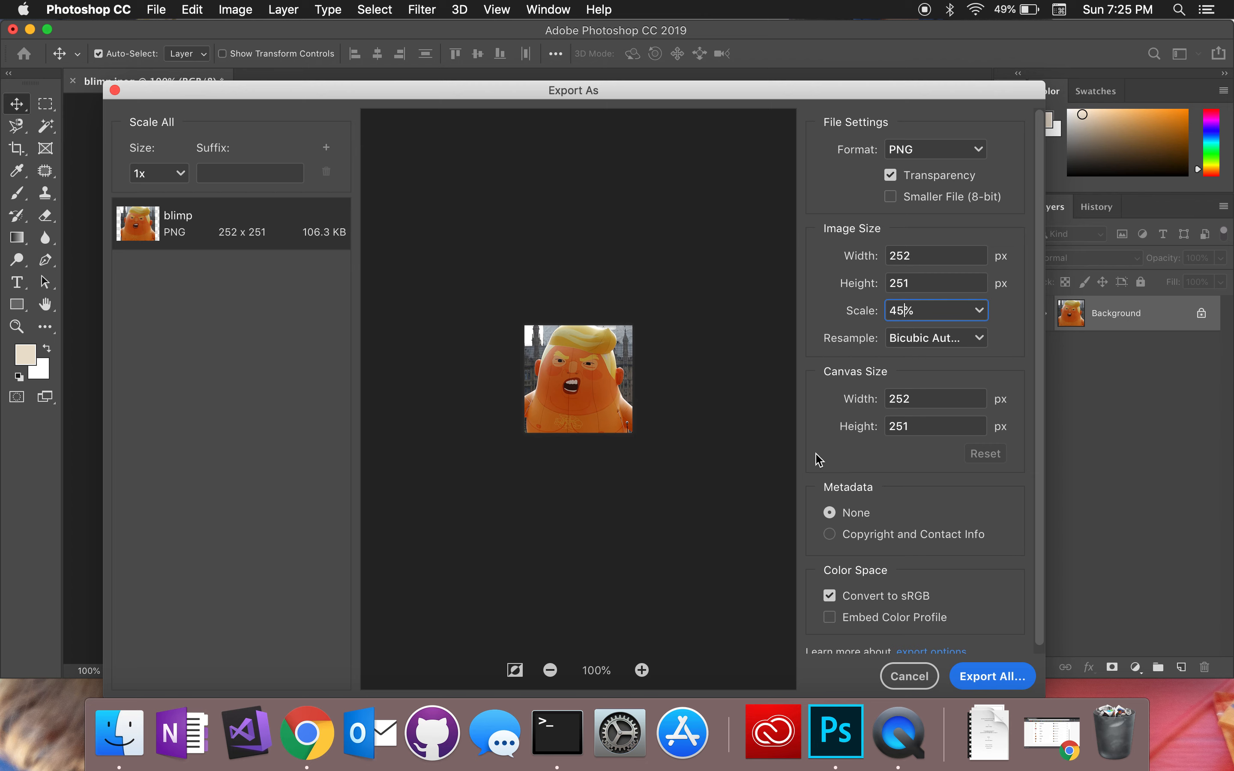
- Export the scaled image to the Desktop as babyblimp.png
{"action": "left_click", "coordinate": [984, 676]}
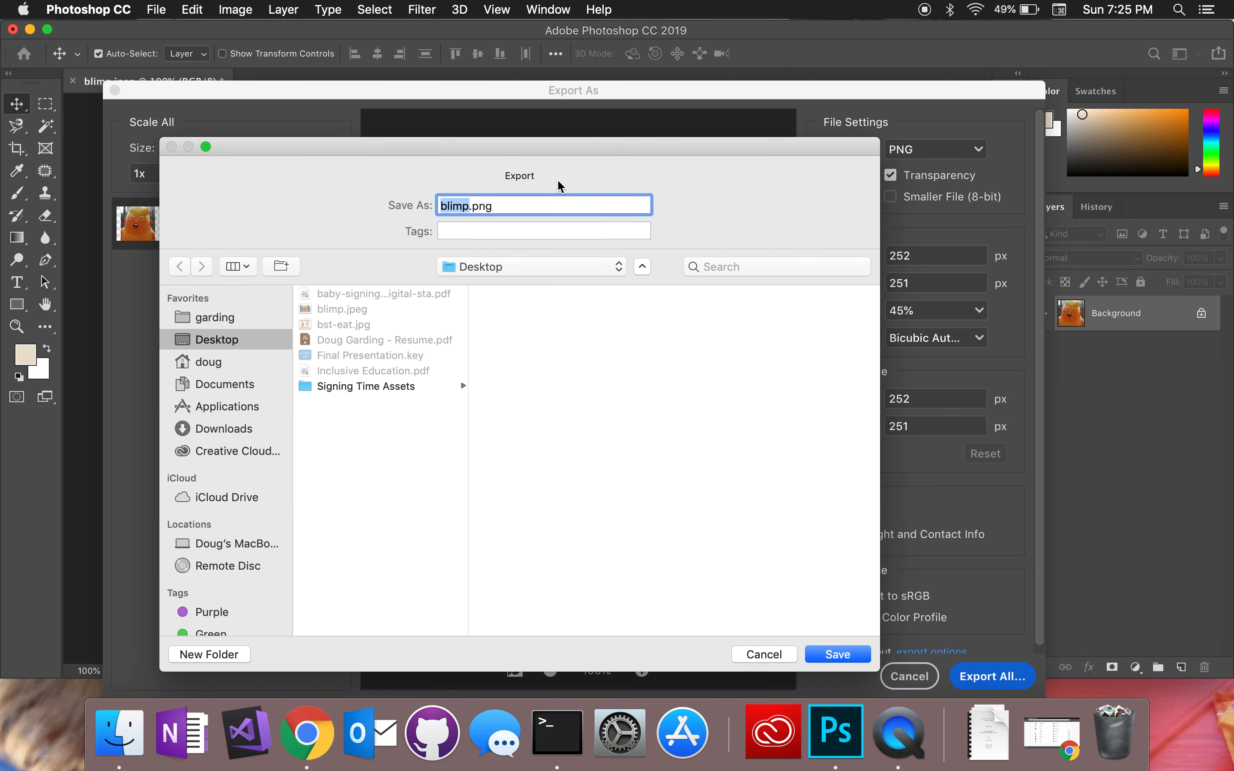
{"action": "type", "text": "babyblimp"}
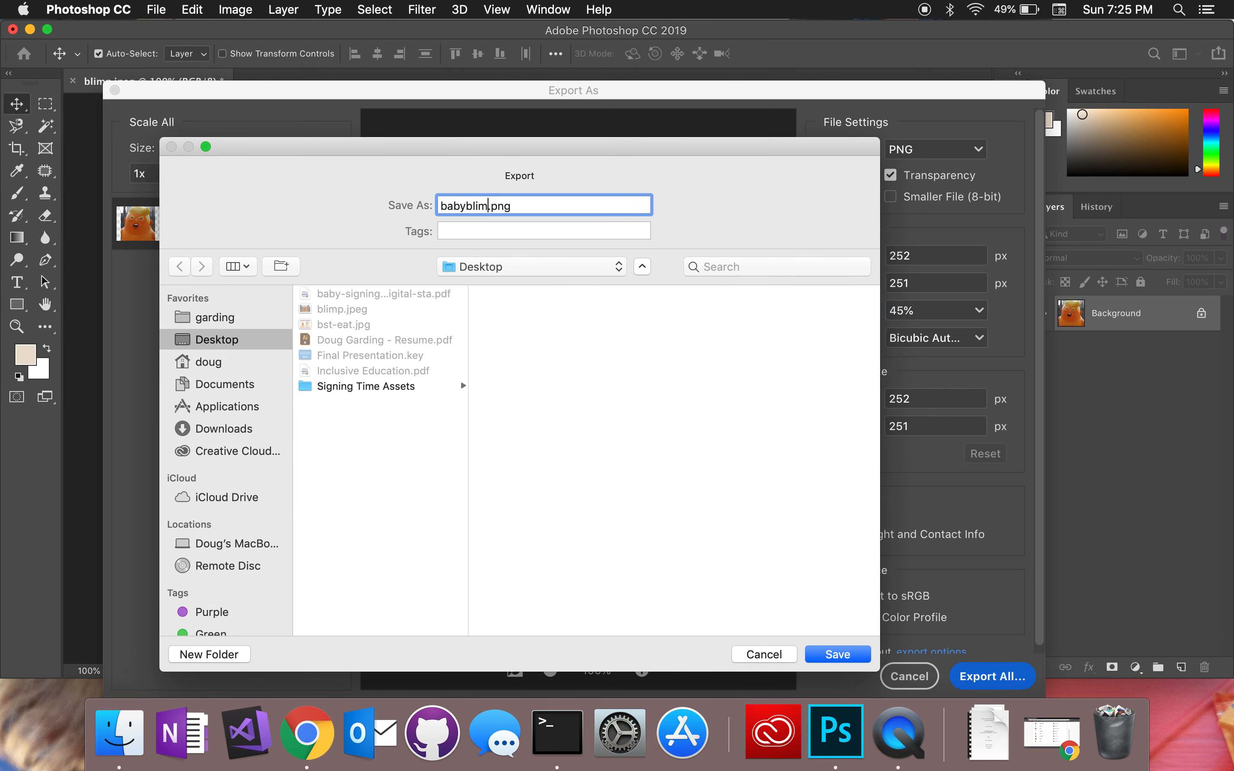
{"action": "key", "text": "Return"}
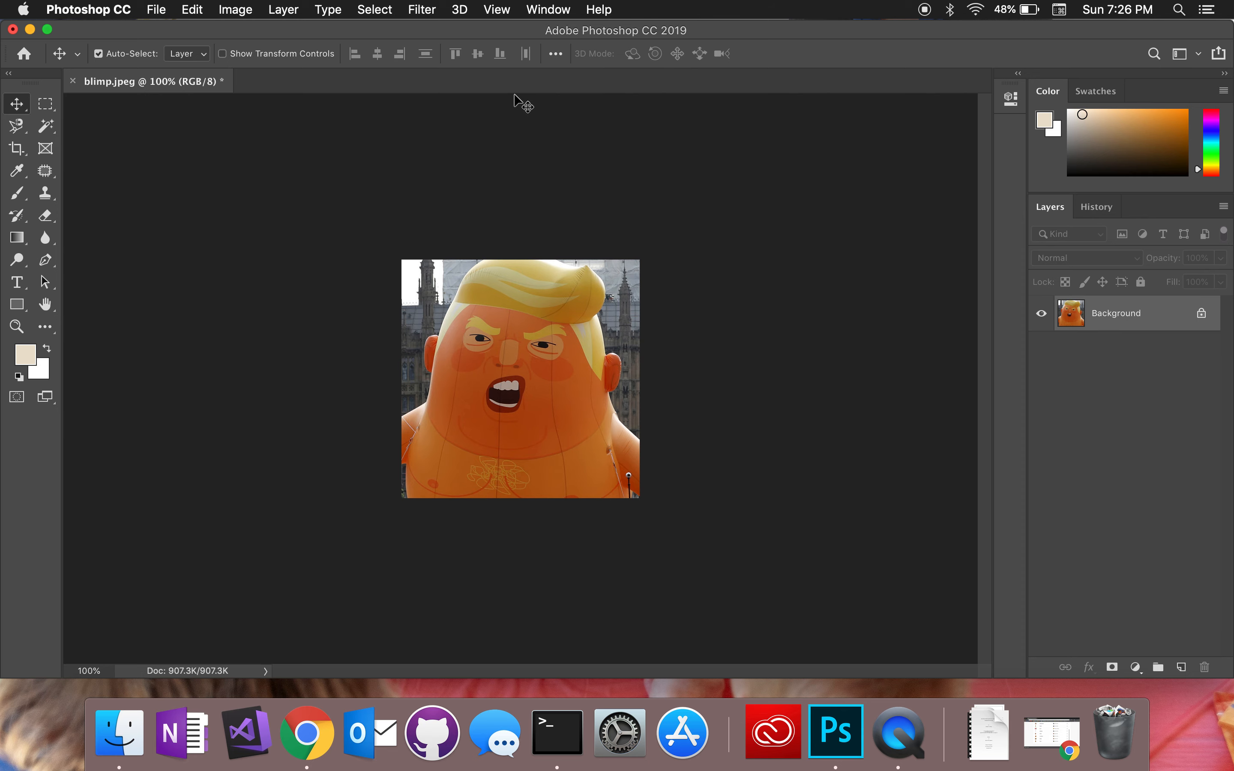
- Duplicate the Background layer within the blimp.jpeg document
{"action": "key", "text": "super+equal"}
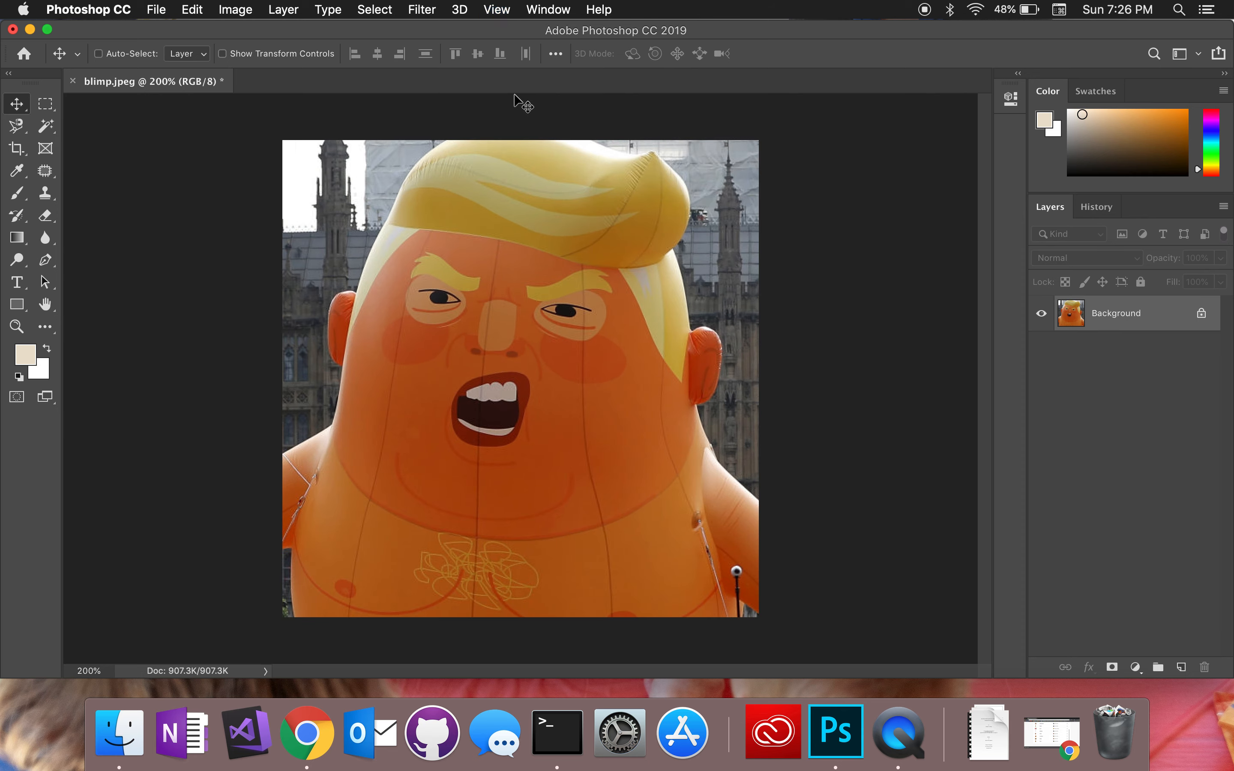
{"action": "key", "text": "super+minus"}
{"action": "key", "text": "super+equal"}
{"action": "right_click", "coordinate": [1113, 317]}
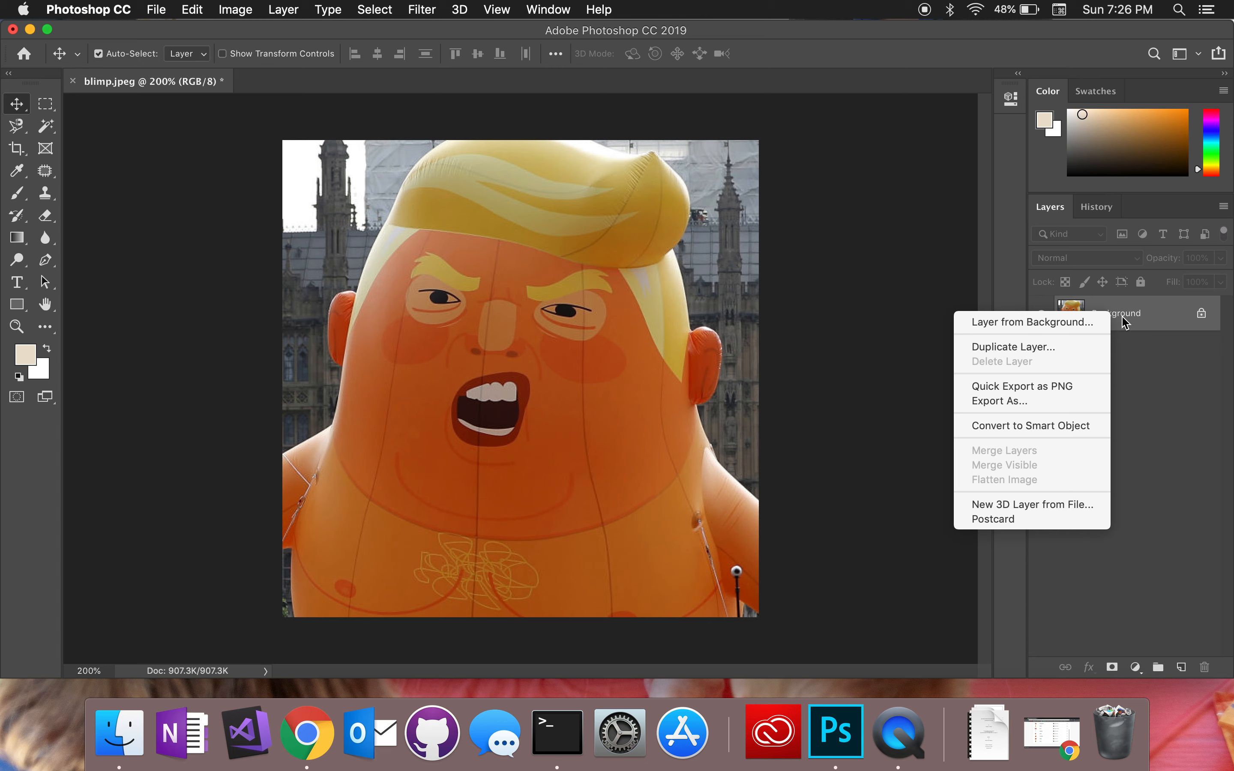
{"action": "left_click", "coordinate": [1125, 319]}
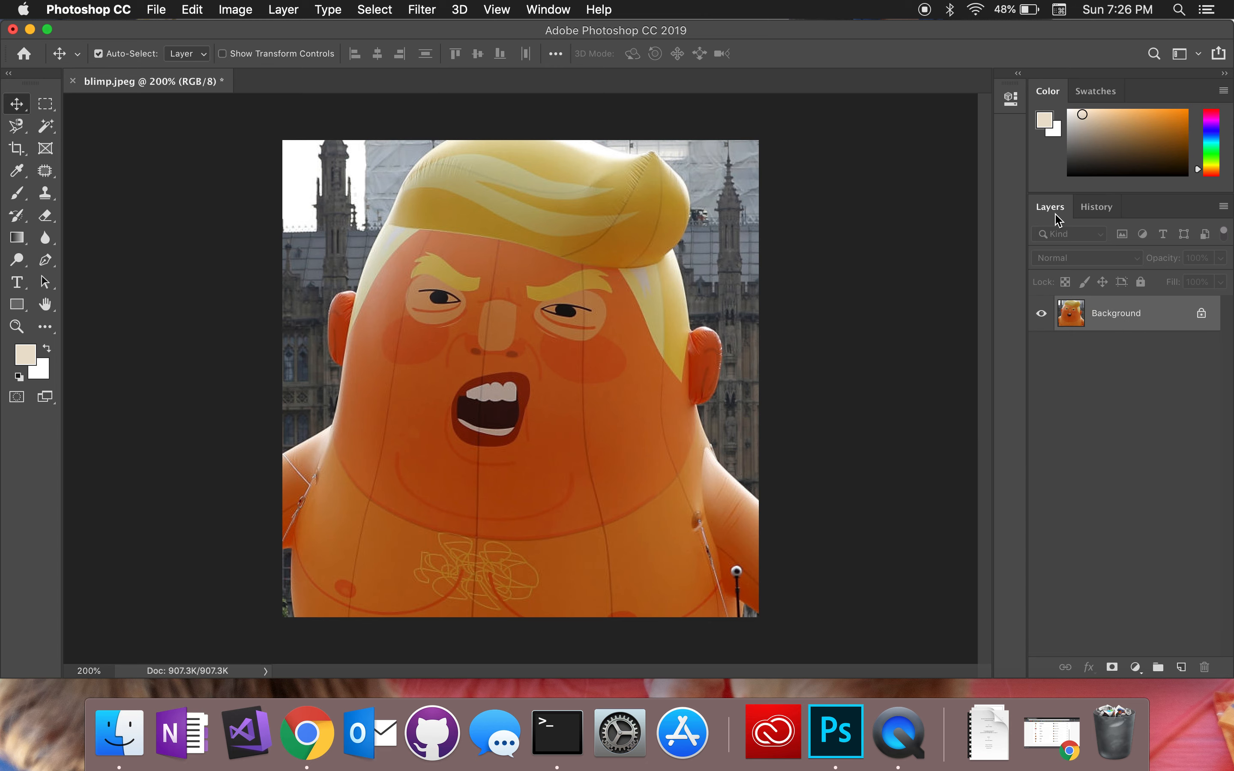
{"action": "right_click", "coordinate": [1126, 318]}
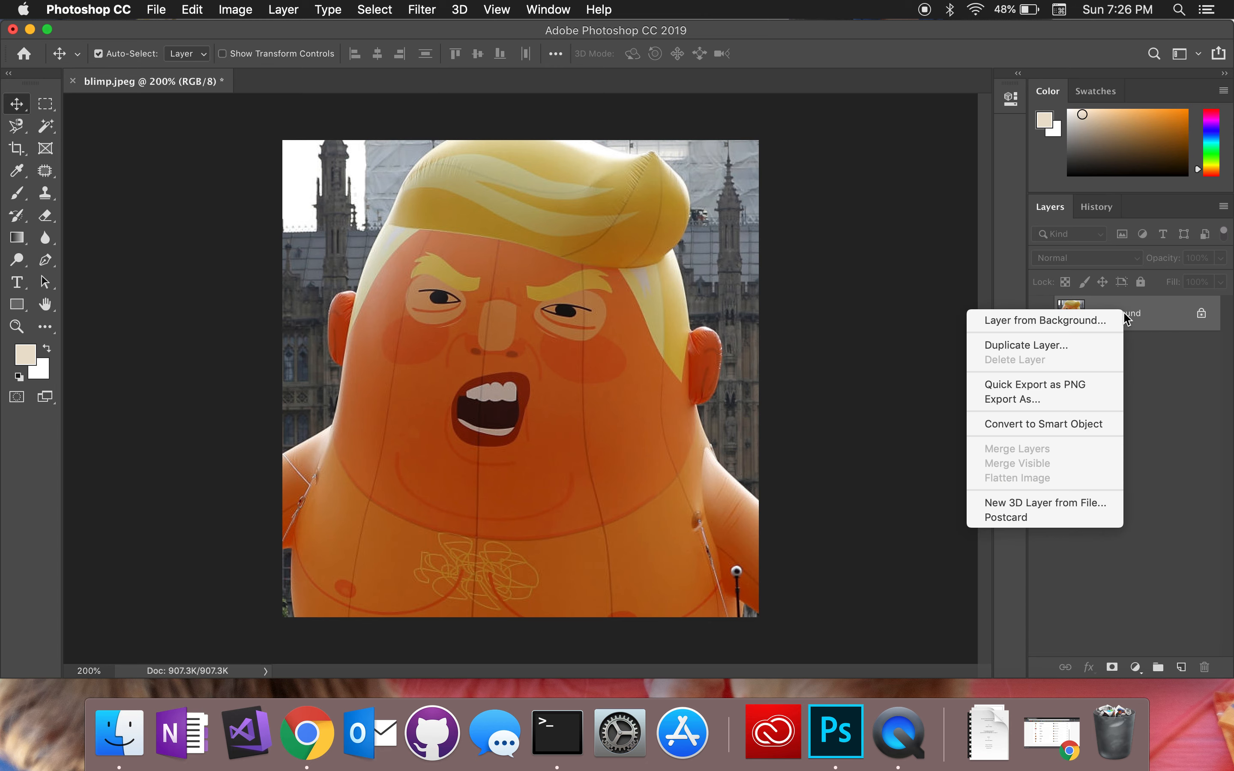
{"action": "left_click", "coordinate": [1073, 345]}
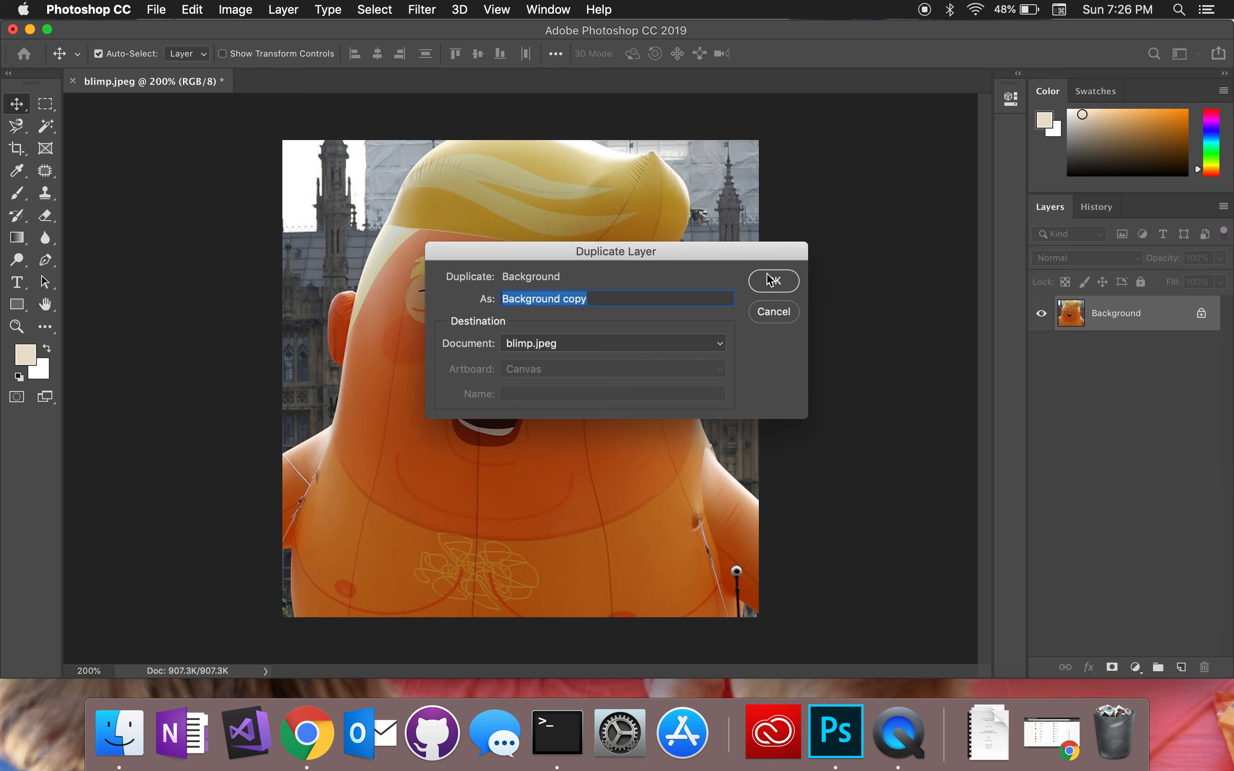
{"action": "left_click", "coordinate": [770, 280]}
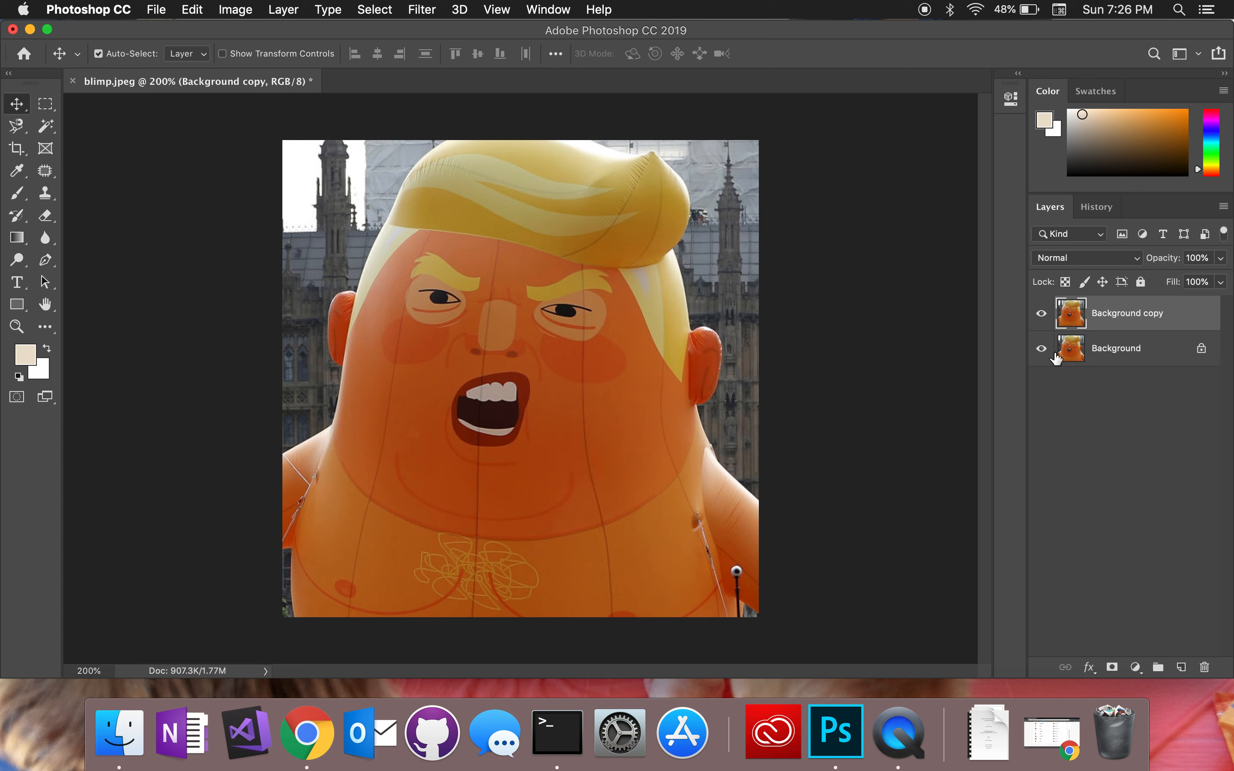
- Make the Background copy layer active and hide the original Background layer
{"action": "left_click", "coordinate": [1081, 356]}
{"action": "left_click", "coordinate": [1095, 327]}
{"action": "left_click", "coordinate": [1094, 357]}
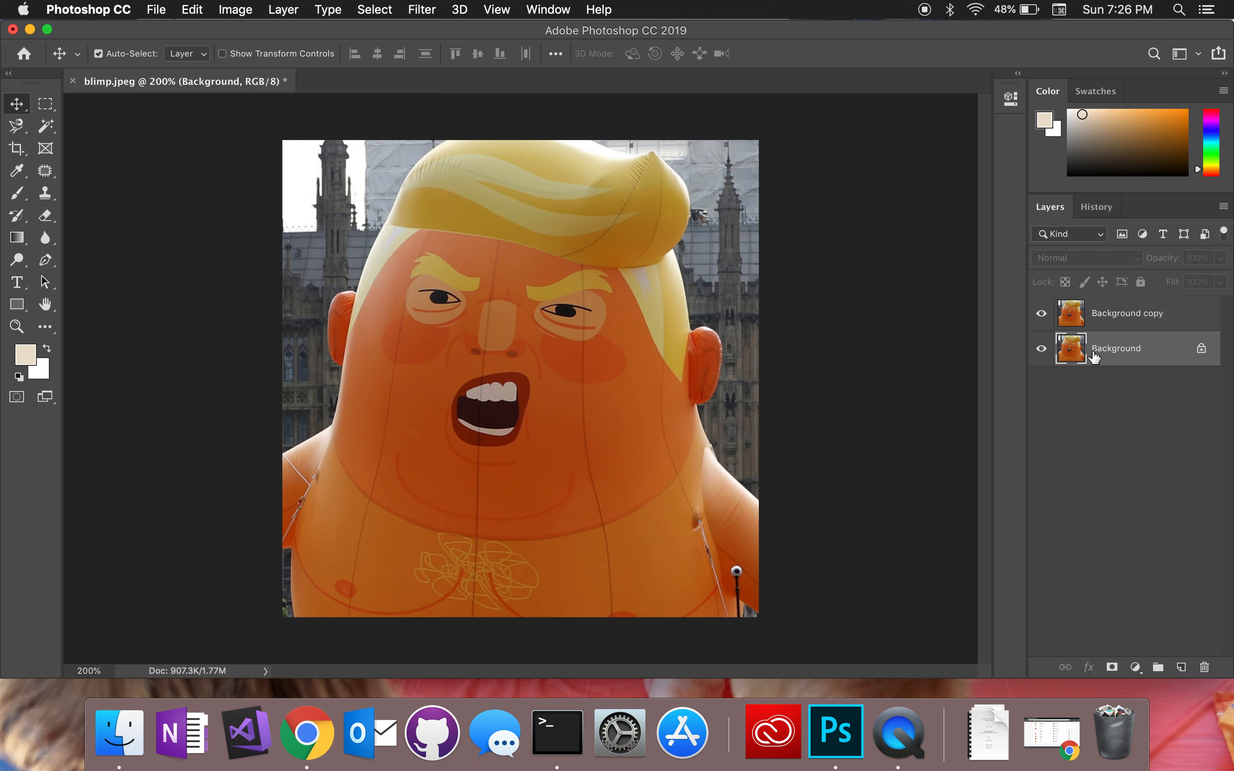
{"action": "left_click", "coordinate": [1092, 320]}
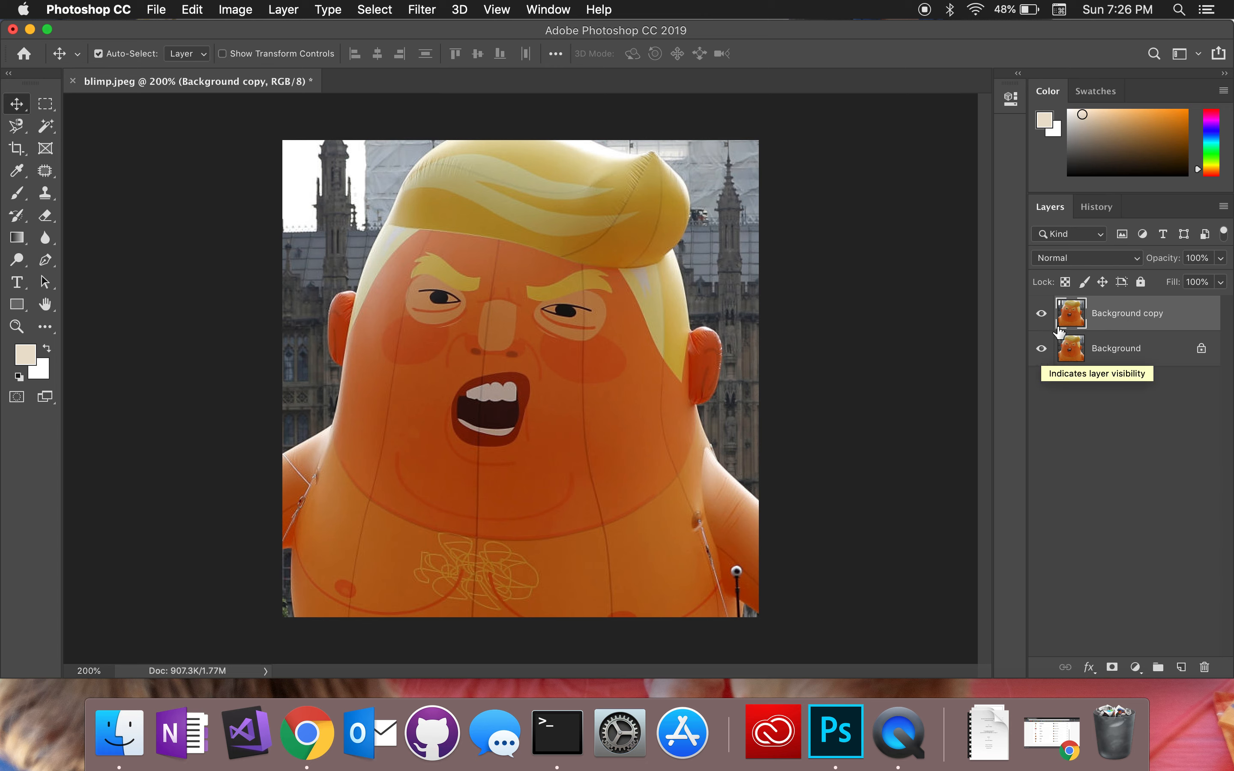
{"action": "left_click", "coordinate": [1041, 349]}
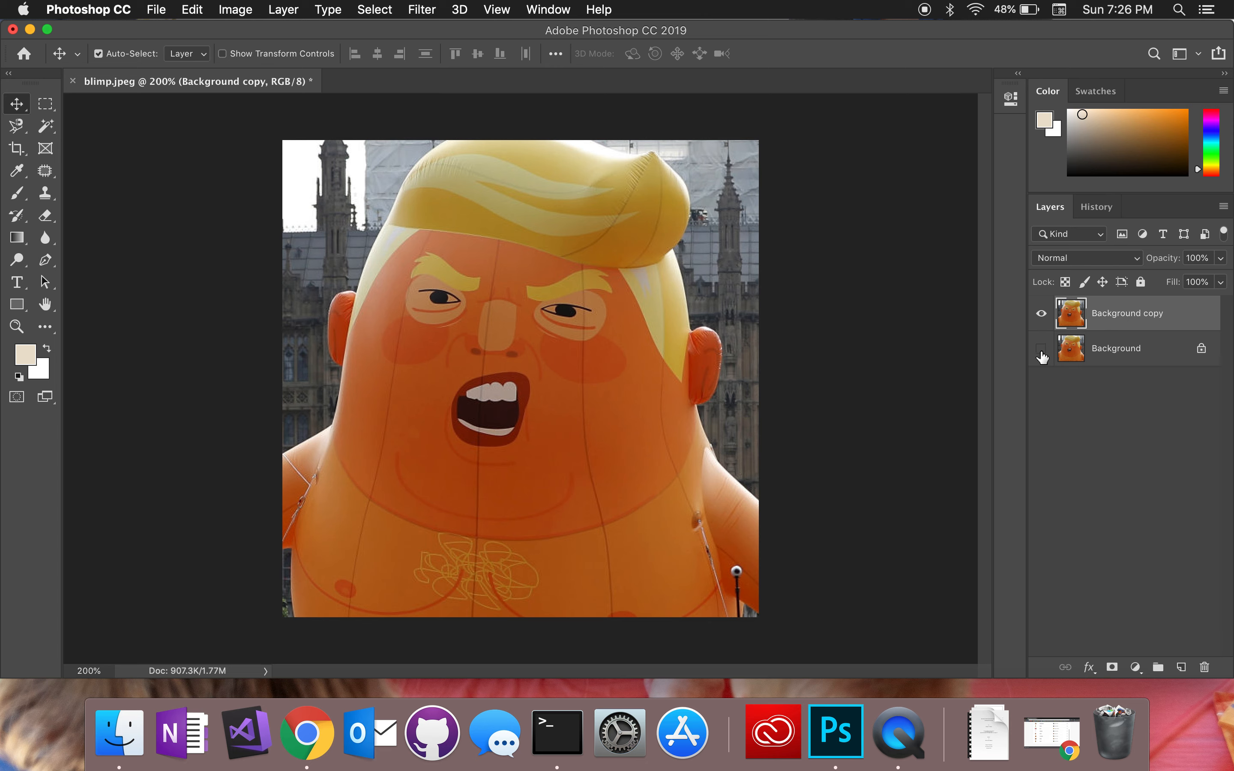
- Erase the sky and part of the building in the image's upper-left corner with the Eraser at size 25
{"action": "left_click", "coordinate": [45, 220]}
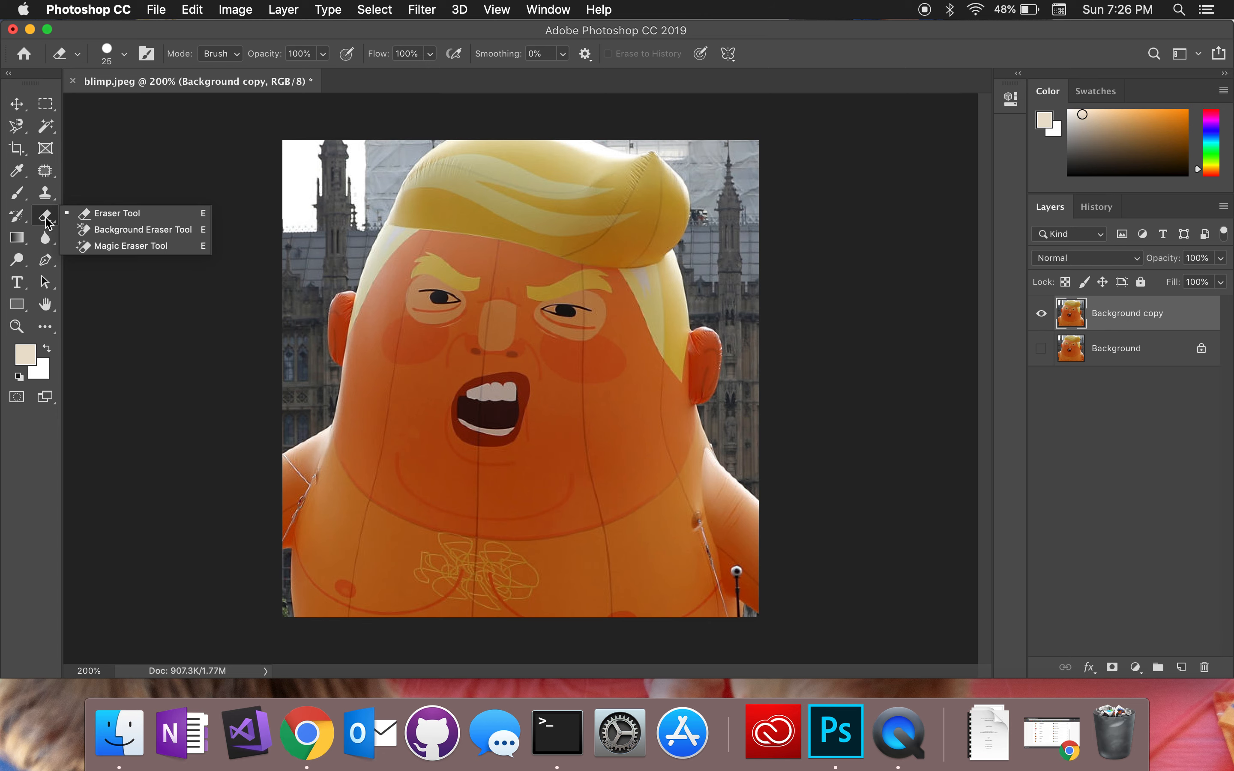
{"action": "left_click", "coordinate": [92, 220]}
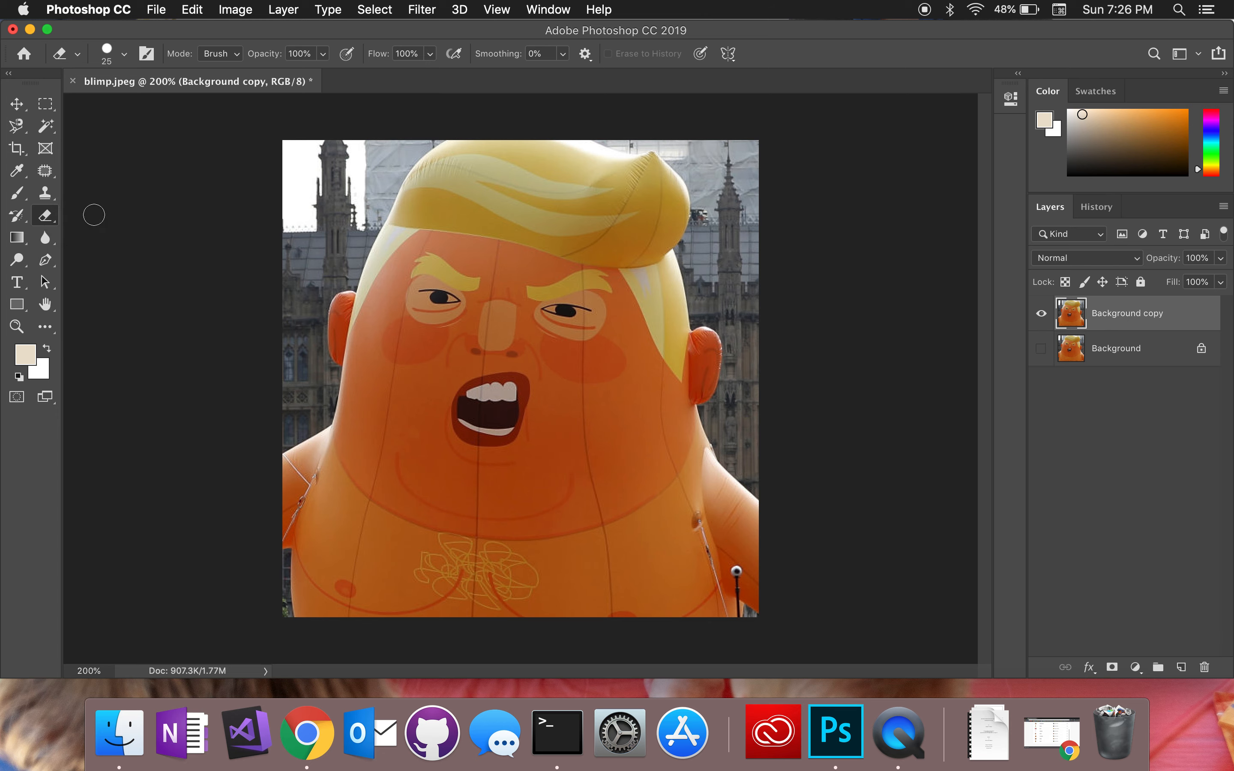
{"action": "mouse_move", "coordinate": [306, 144]}
{"action": "left_mouse_down"}
{"action": "mouse_move", "coordinate": [287, 201]}
{"action": "mouse_move", "coordinate": [325, 145]}
{"action": "mouse_move", "coordinate": [259, 206]}
{"action": "mouse_move", "coordinate": [298, 135]}
{"action": "mouse_move", "coordinate": [284, 151]}
{"action": "mouse_move", "coordinate": [317, 171]}
{"action": "mouse_move", "coordinate": [381, 160]}
{"action": "mouse_move", "coordinate": [386, 149]}
{"action": "mouse_move", "coordinate": [314, 208]}
{"action": "mouse_move", "coordinate": [385, 108]}
{"action": "mouse_move", "coordinate": [330, 180]}
{"action": "mouse_move", "coordinate": [312, 191]}
{"action": "mouse_move", "coordinate": [311, 177]}
{"action": "mouse_move", "coordinate": [294, 202]}
{"action": "mouse_move", "coordinate": [293, 259]}
{"action": "left_mouse_up"}
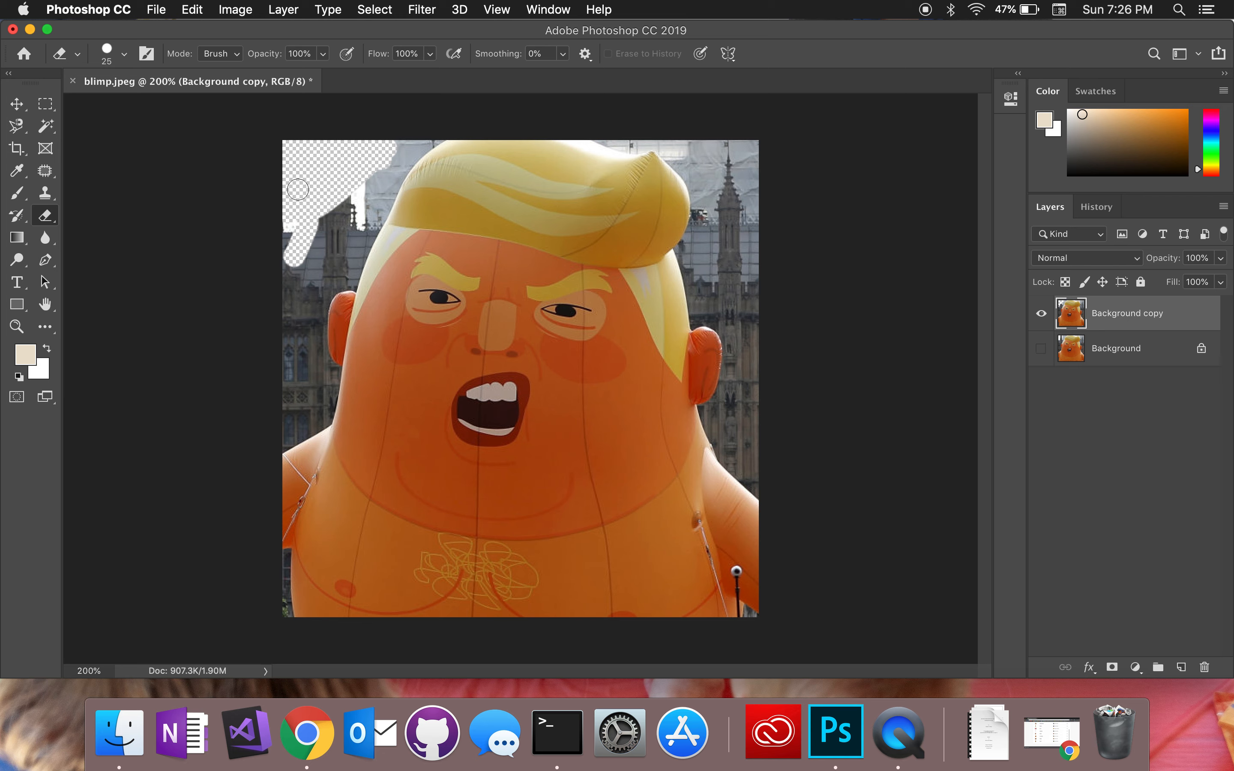
- Enlarge the Eraser to size 84 and erase the building left of the balloon's head down past the ear
{"action": "left_click", "coordinate": [124, 53]}
{"action": "left_click_drag", "start_coordinate": [110, 109], "coordinate": [141, 117]}
{"action": "mouse_move", "coordinate": [327, 209]}
{"action": "left_mouse_down"}
{"action": "mouse_move", "coordinate": [268, 314]}
{"action": "mouse_move", "coordinate": [279, 383]}
{"action": "left_mouse_up"}
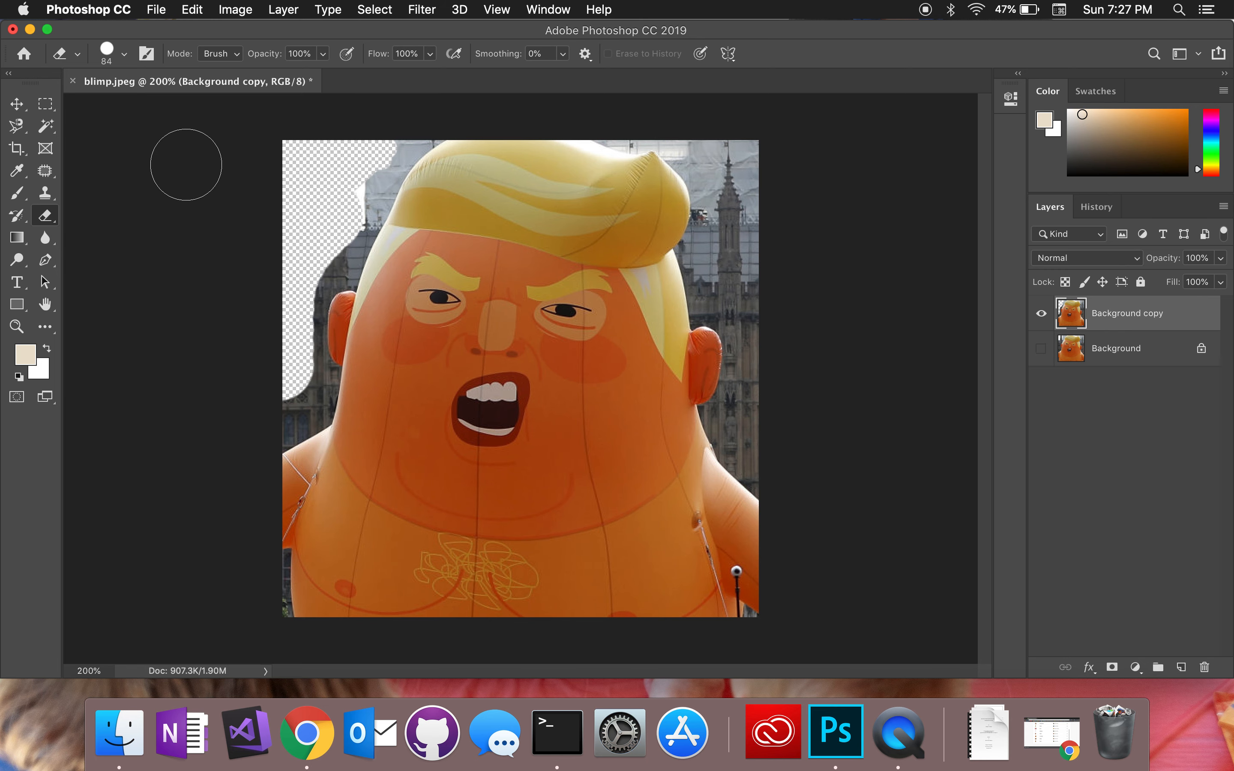
- Reduce the Eraser to size 9 and erase a short strip of building just above the ear on the image's left
{"action": "left_click", "coordinate": [123, 54]}
{"action": "left_click_drag", "start_coordinate": [111, 104], "coordinate": [103, 105]}
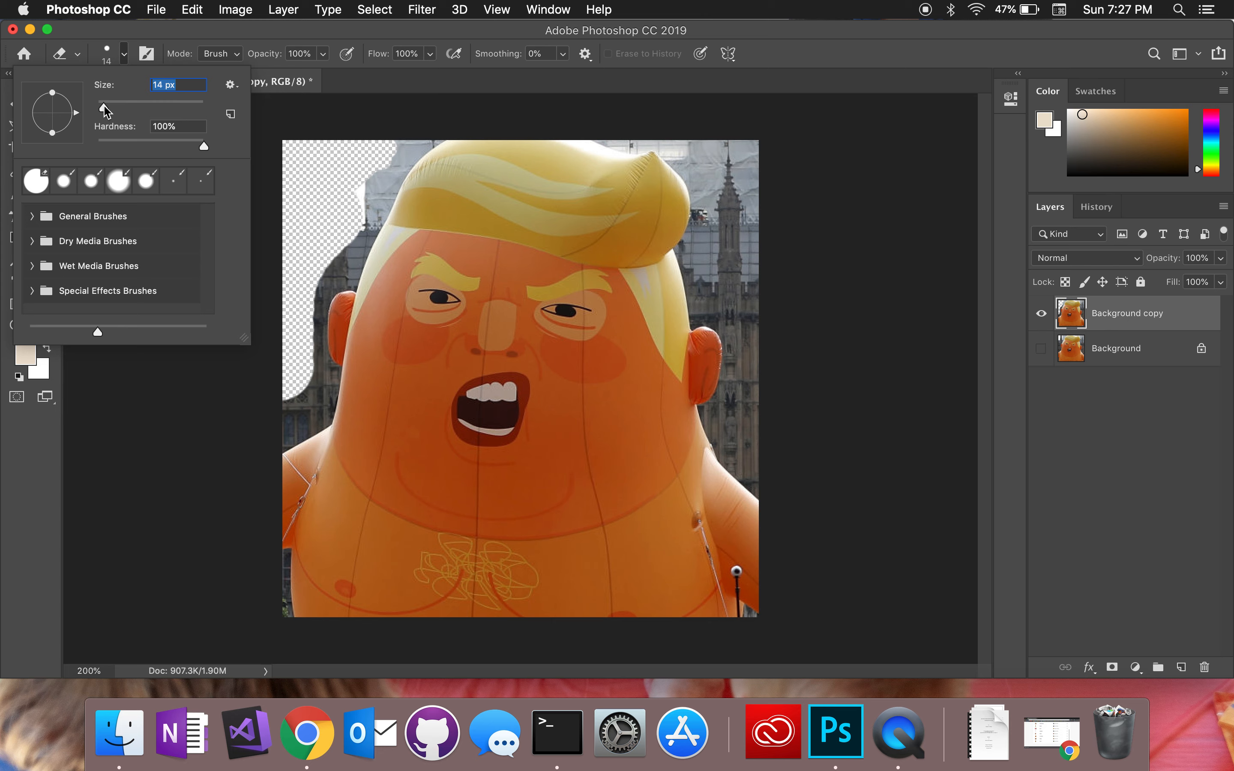
{"action": "left_click_drag", "start_coordinate": [105, 109], "coordinate": [102, 109]}
{"action": "left_click", "coordinate": [346, 282]}
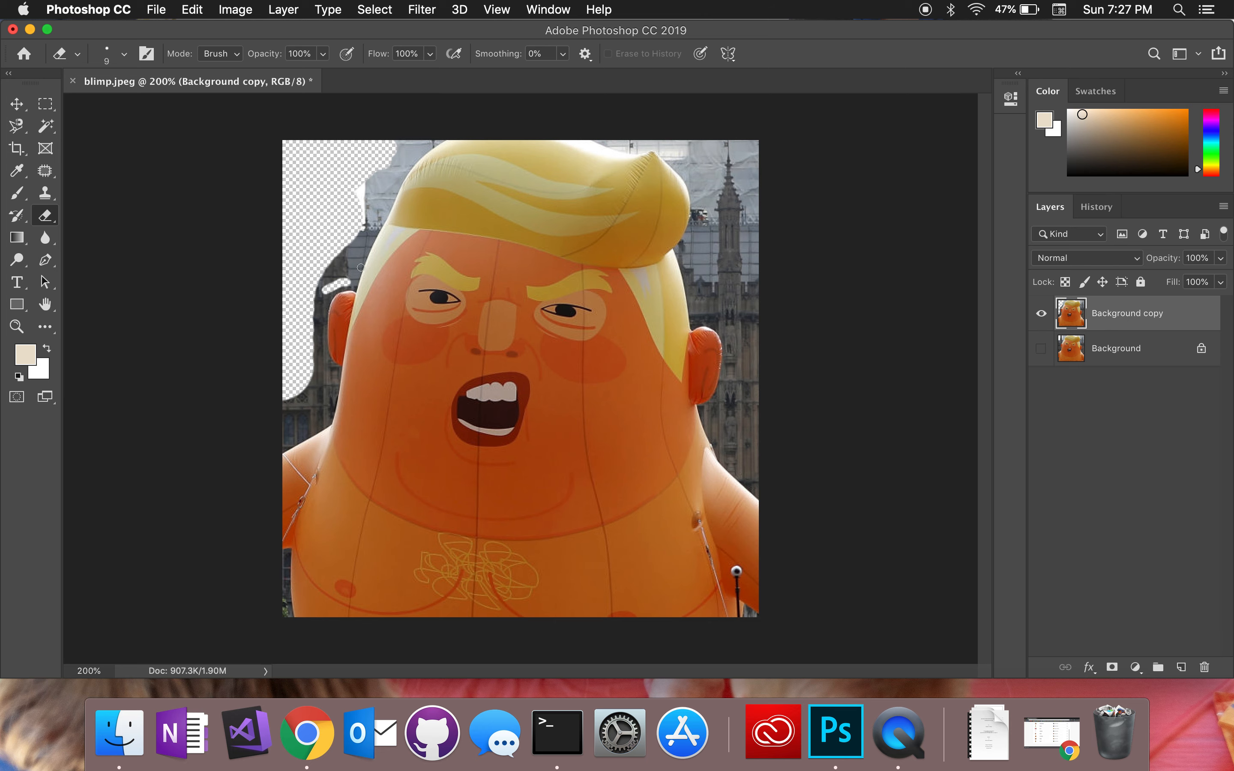
- Adjust the Eraser brush size up and down and set it to 35
{"action": "key", "text": "bracketright"}
{"action": "key", "text": "bracketright"}
{"action": "key", "text": "bracketright"}
{"action": "key", "text": "bracketleft"}
{"action": "key", "text": "bracketleft"}
{"action": "key", "text": "bracketleft"}
{"action": "key", "text": "bracketleft"}
{"action": "key", "text": "bracketleft"}
{"action": "key", "text": "bracketleft"}
{"action": "key", "text": "bracketright"}
{"action": "key", "text": "bracketright"}
{"action": "key", "text": "bracketright"}
{"action": "key", "text": "bracketright"}
{"action": "key", "text": "bracketright"}
{"action": "key", "text": "bracketright"}
{"action": "key", "text": "bracketleft"}
{"action": "key", "text": "bracketleft"}
{"action": "key", "text": "bracketleft"}
{"action": "key", "text": "bracketleft"}
- Draw a small freehand Lasso selection around the remaining building edge left of the balloon's hair
{"action": "left_click", "coordinate": [17, 131]}
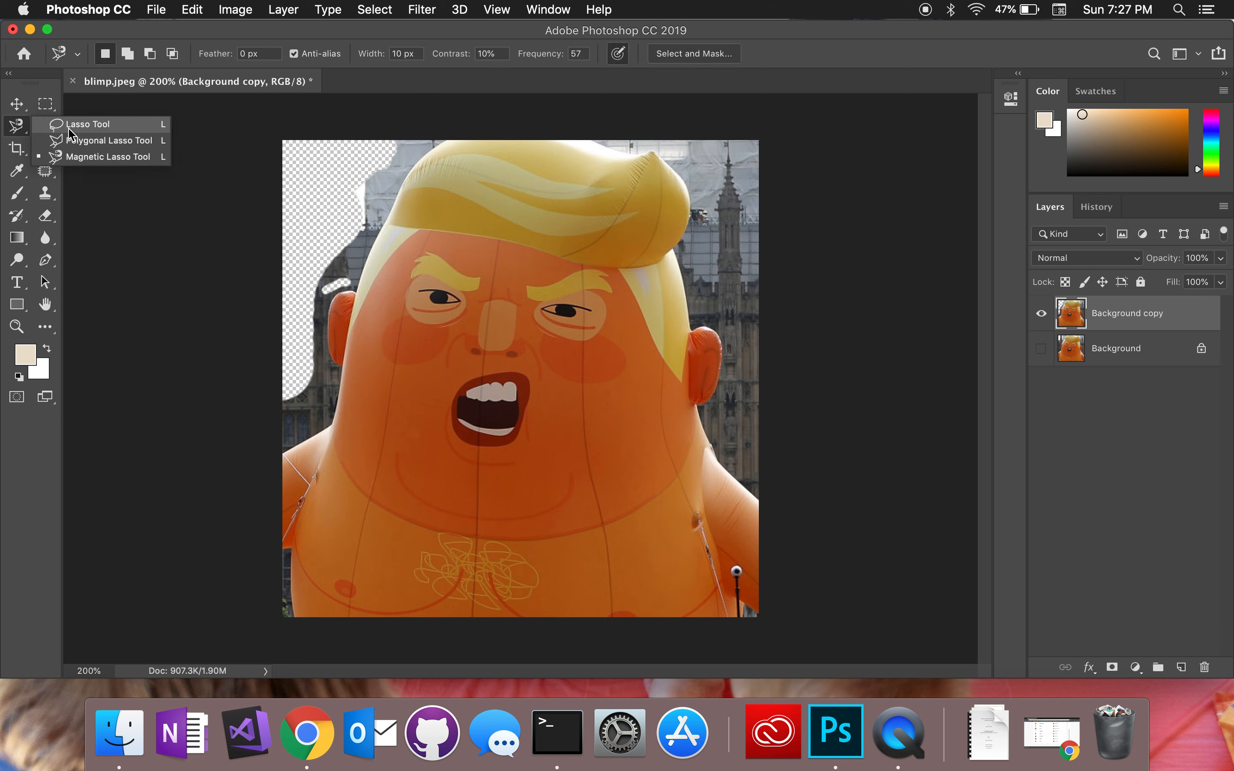
{"action": "left_click", "coordinate": [131, 128]}
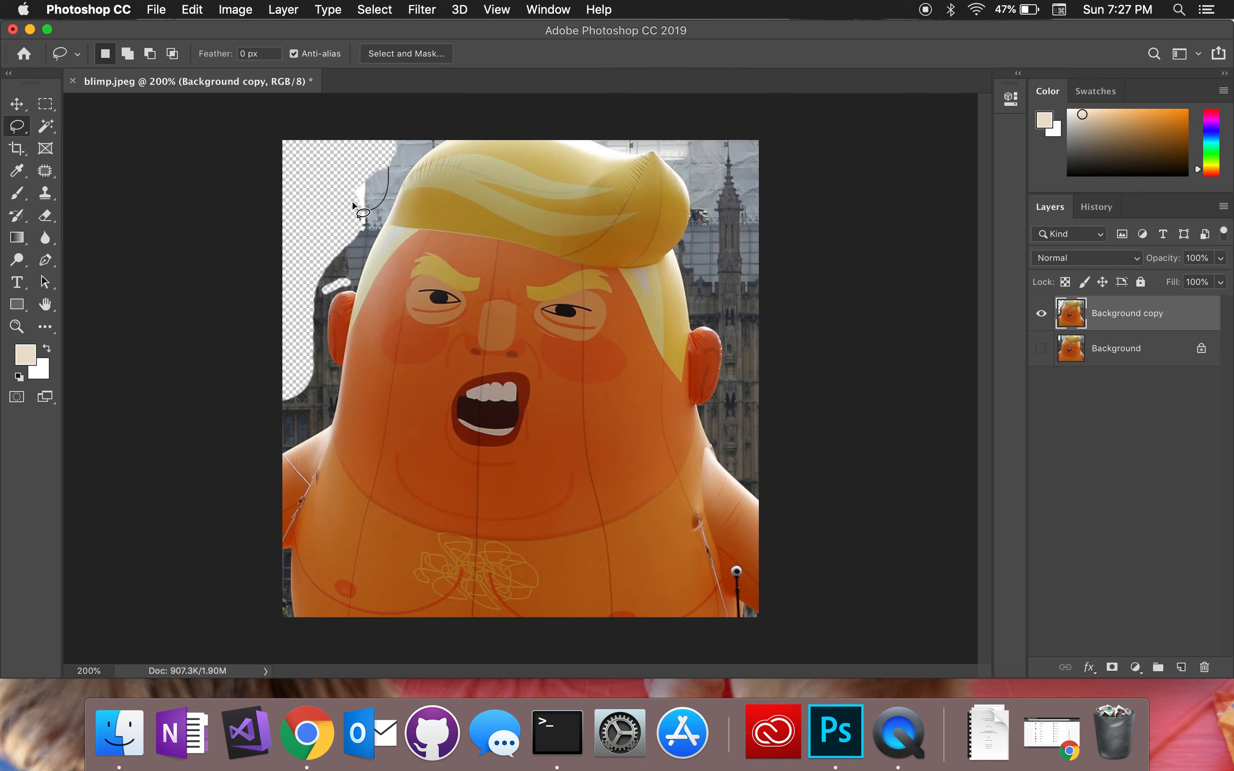
{"action": "left_click_drag", "start_coordinate": [386, 165], "coordinate": [387, 169]}
{"action": "left_click_drag", "start_coordinate": [387, 174], "coordinate": [349, 203]}
- Erase the building inside the small lasso selection with the Eraser and deselect
{"action": "left_click", "coordinate": [45, 214]}
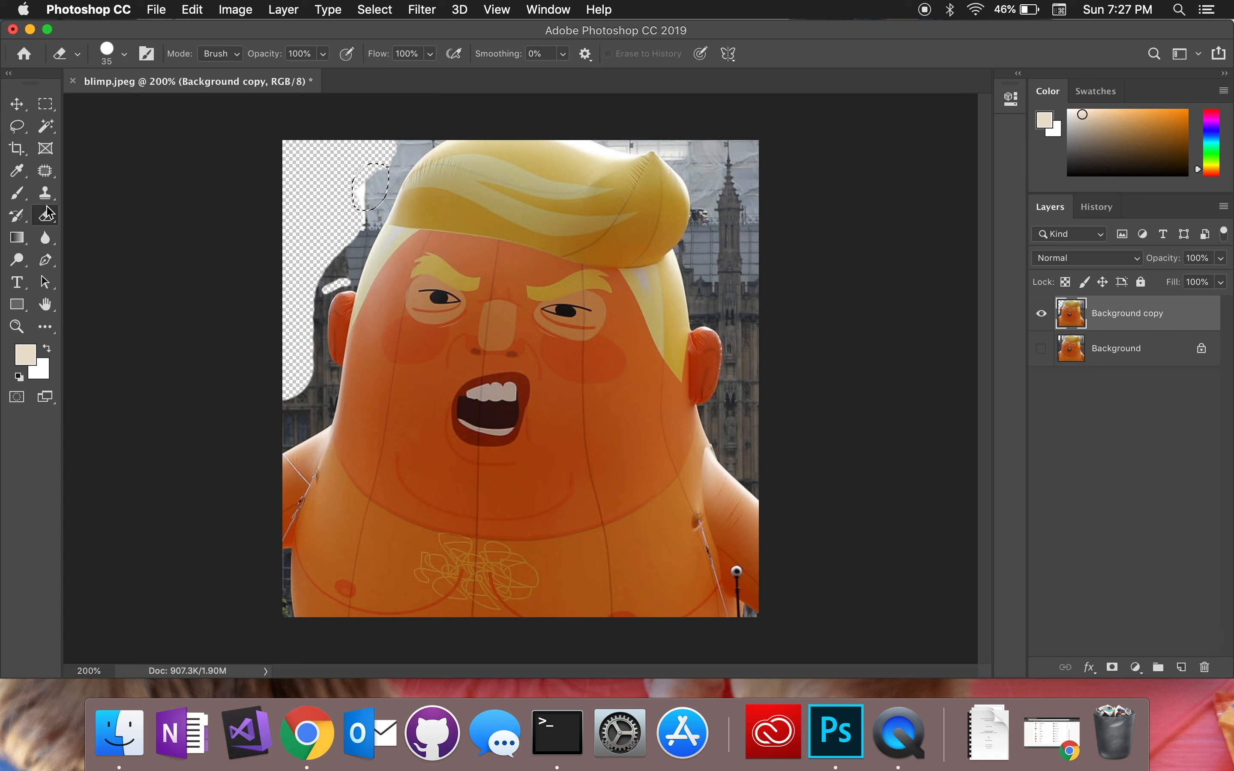
{"action": "mouse_move", "coordinate": [376, 173]}
{"action": "left_mouse_down"}
{"action": "mouse_move", "coordinate": [336, 193]}
{"action": "mouse_move", "coordinate": [387, 196]}
{"action": "mouse_move", "coordinate": [327, 193]}
{"action": "left_mouse_up"}
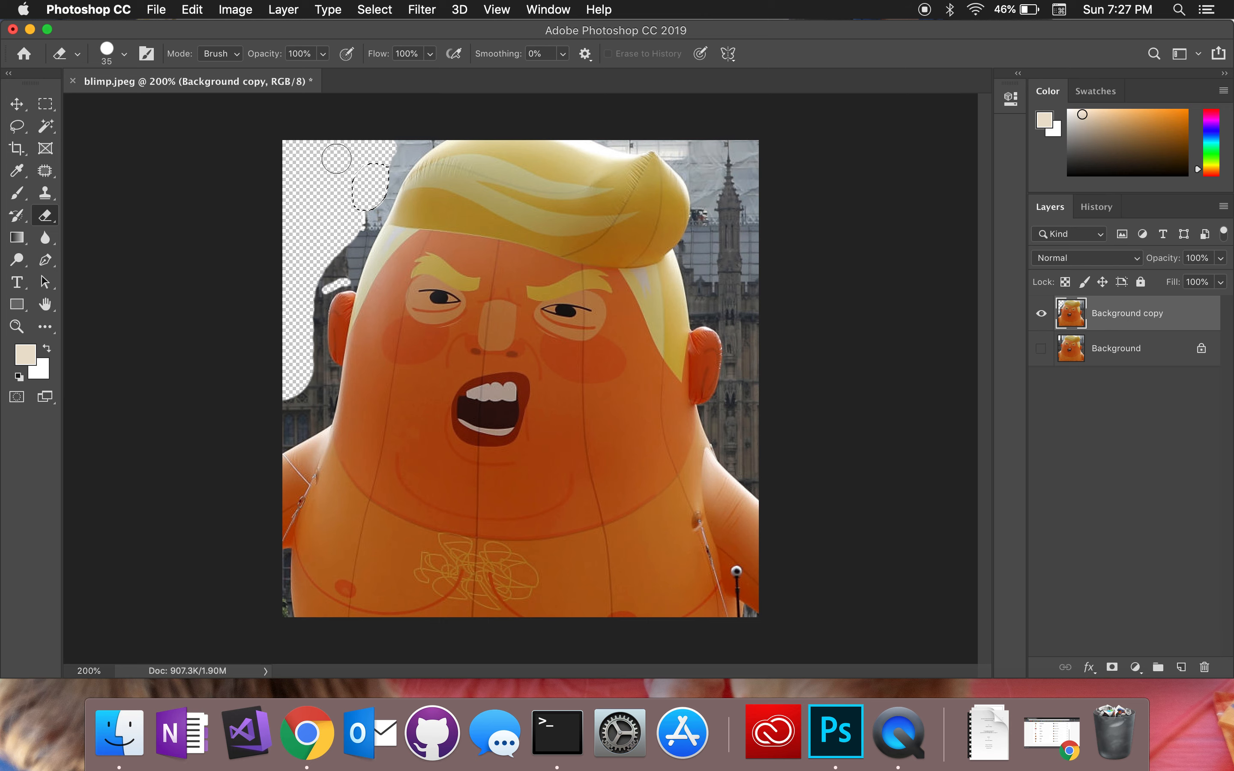
{"action": "key", "text": "super+d"}
- Select the background left of the balloon with the Magnetic Lasso, tracing the hair, ear and neck down to the arm
{"action": "left_click", "coordinate": [18, 127]}
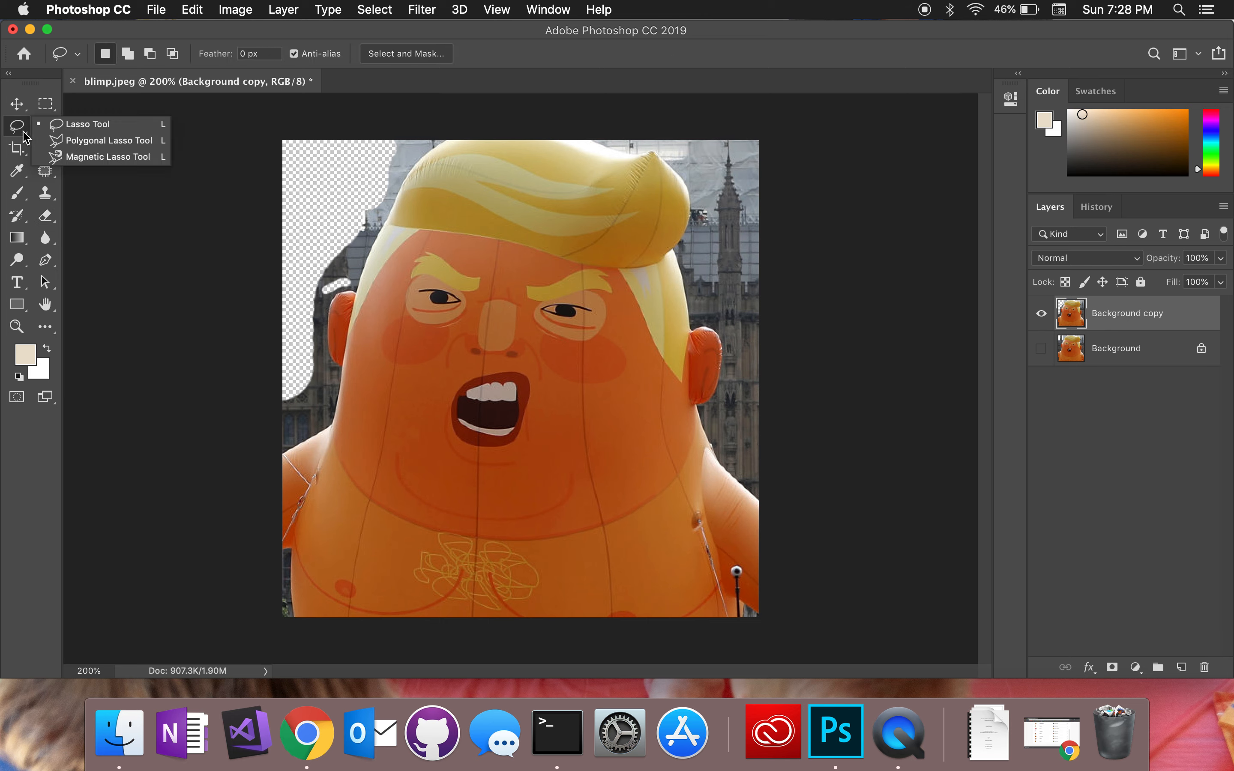
{"action": "left_click", "coordinate": [105, 162]}
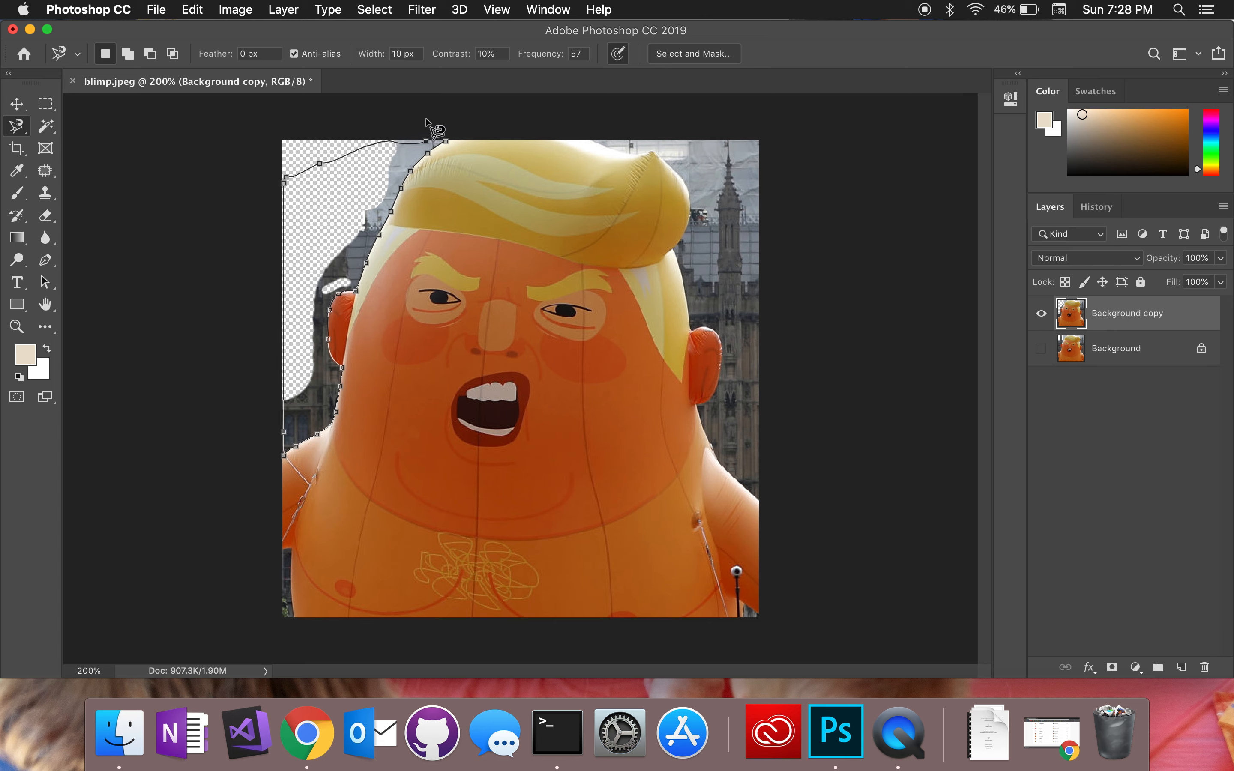
{"action": "left_click", "coordinate": [445, 144]}
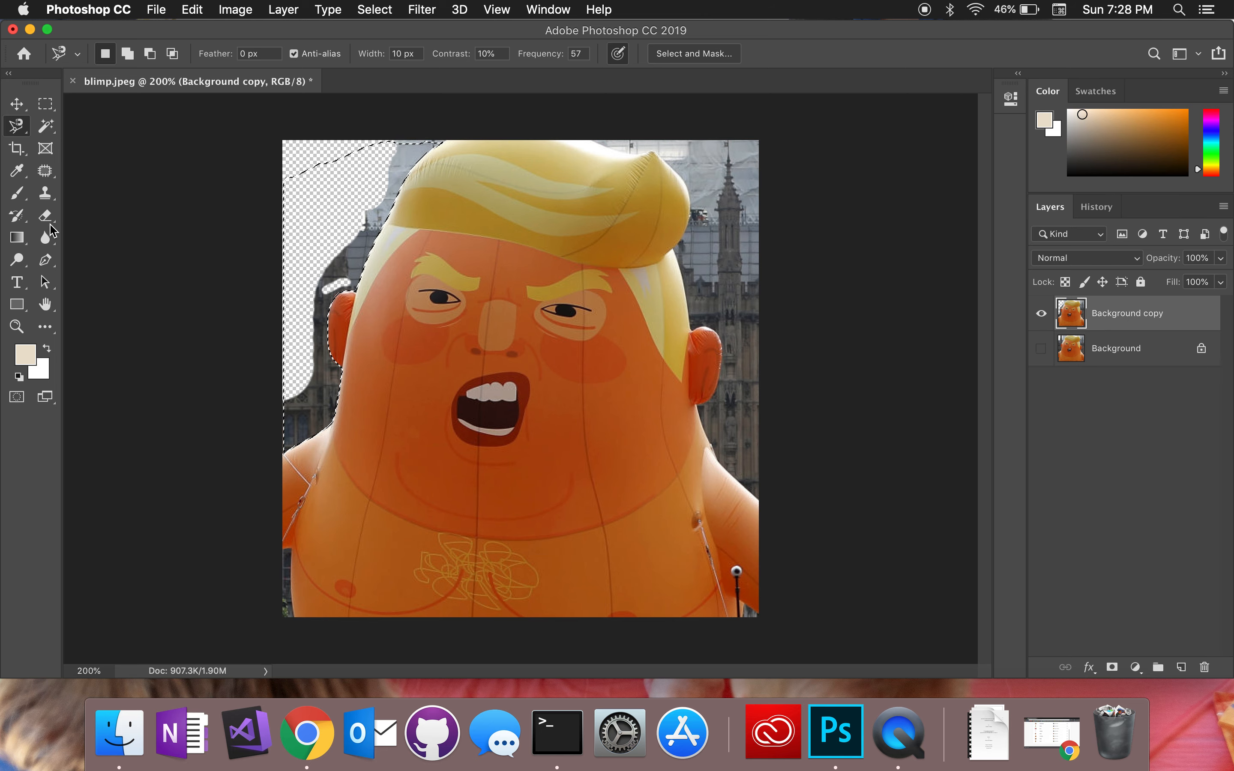
- Clear the selected background left of the balloon and deselect
{"action": "left_click", "coordinate": [192, 9]}
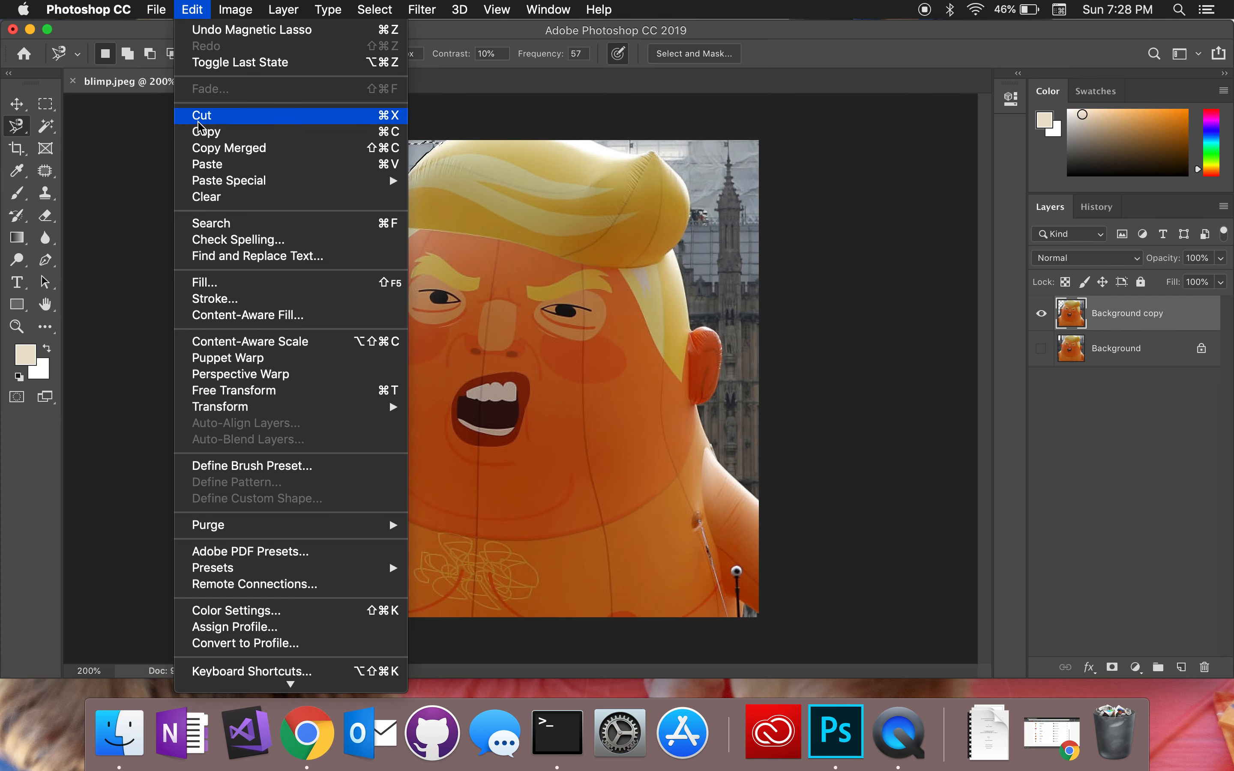
{"action": "left_click", "coordinate": [229, 204]}
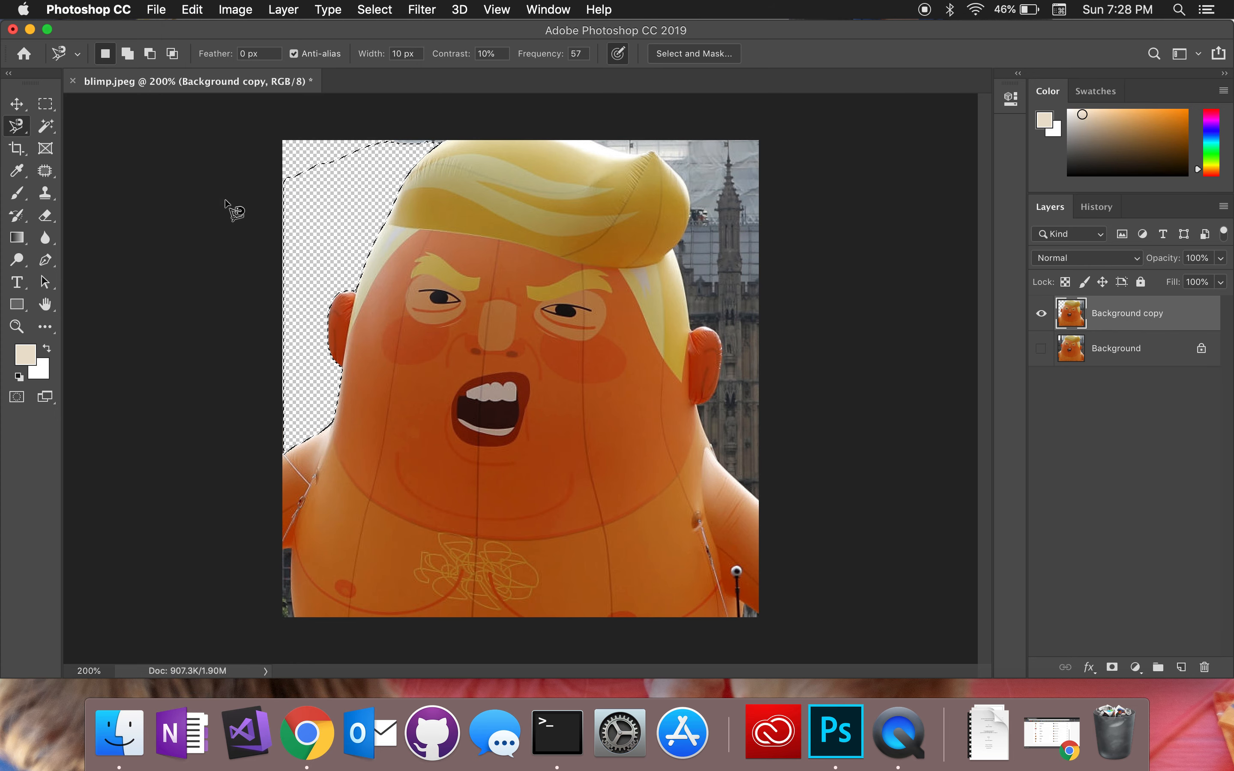
{"action": "left_click", "coordinate": [376, 9]}
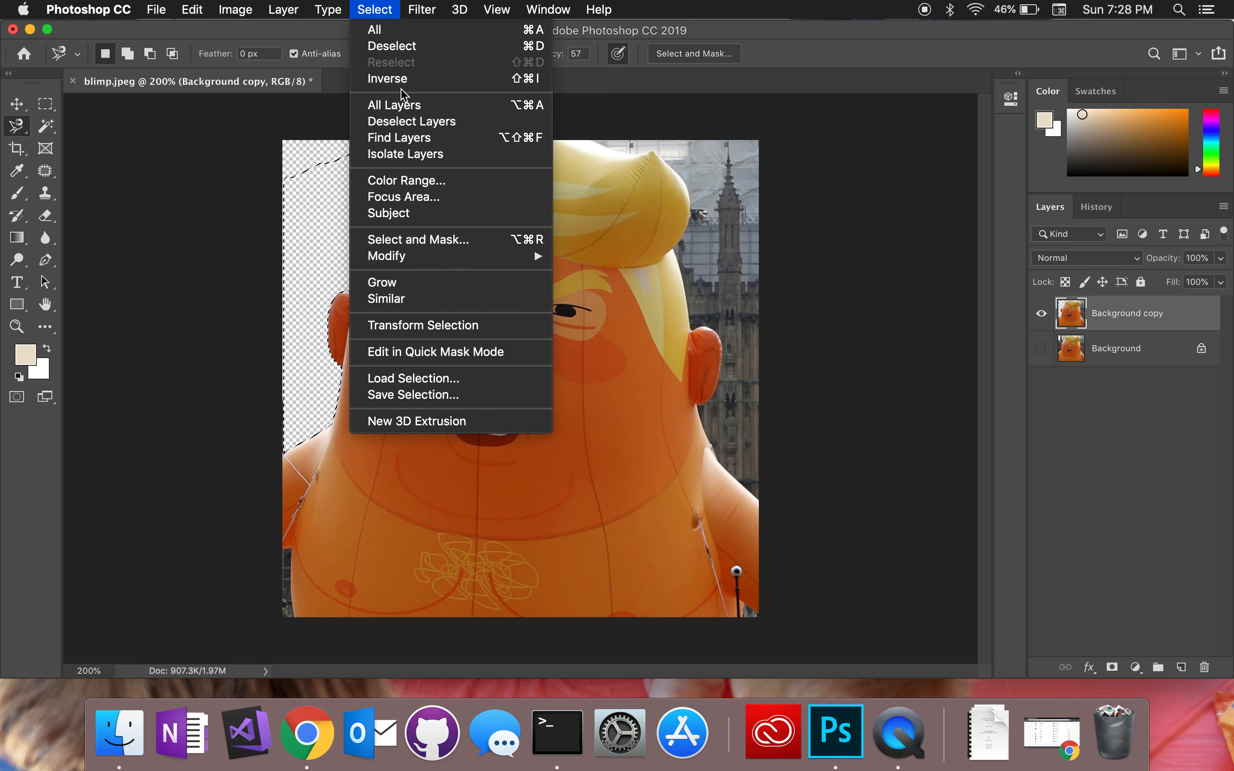
{"action": "left_click", "coordinate": [408, 48]}
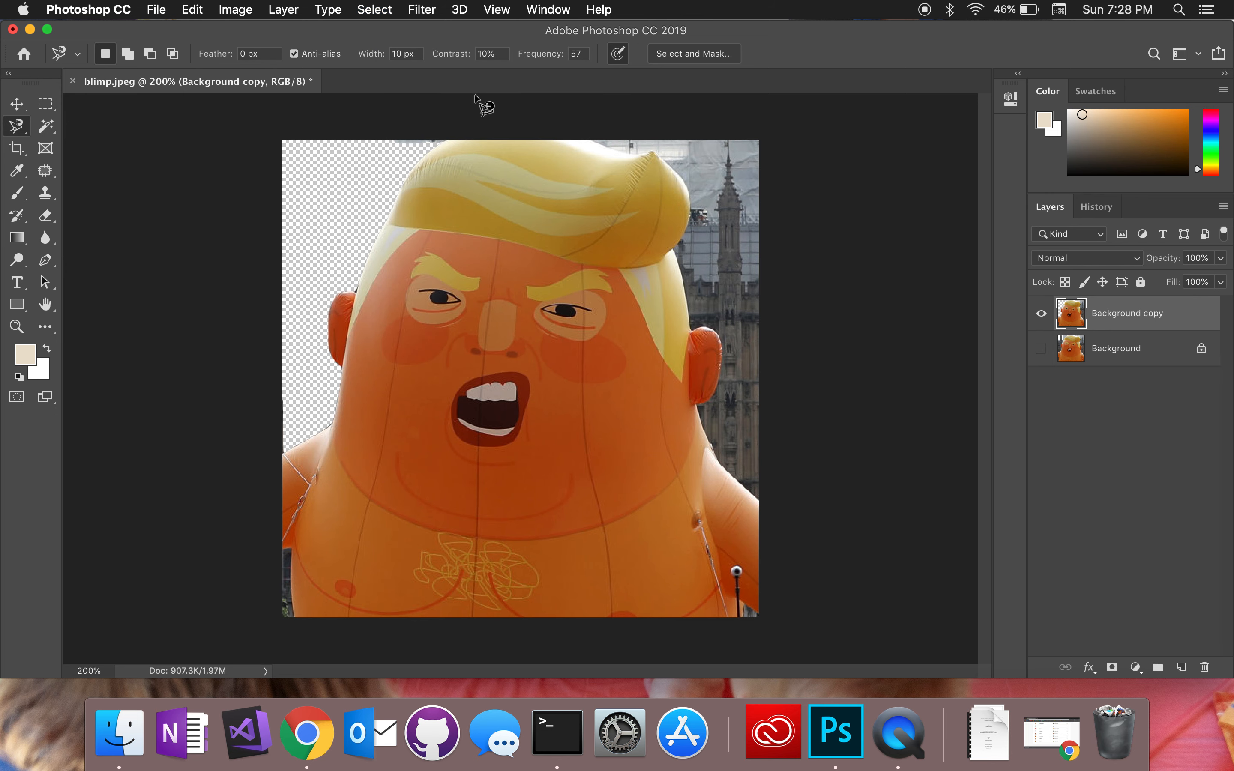
- Select the background right of the balloon with the Magnetic Lasso along the hair, ear and shoulder, and clear it
{"action": "left_click", "coordinate": [594, 142]}
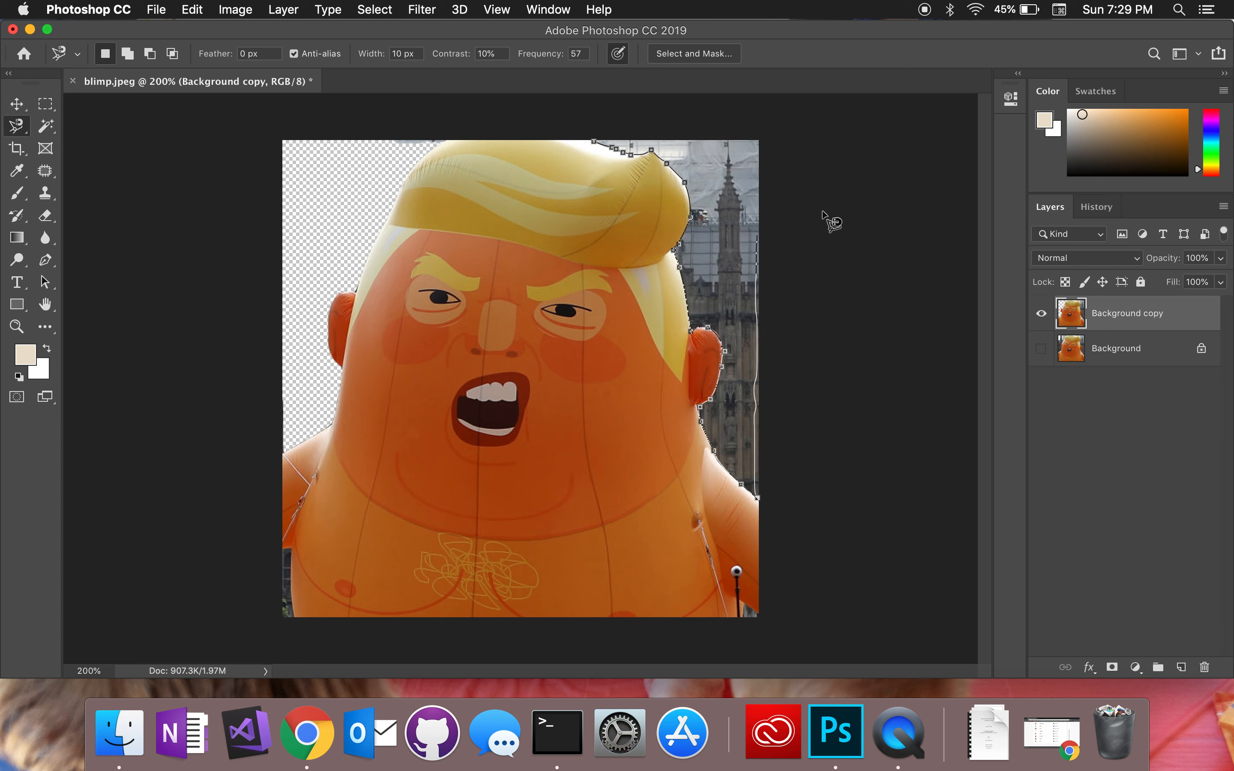
{"action": "left_click", "coordinate": [596, 141]}
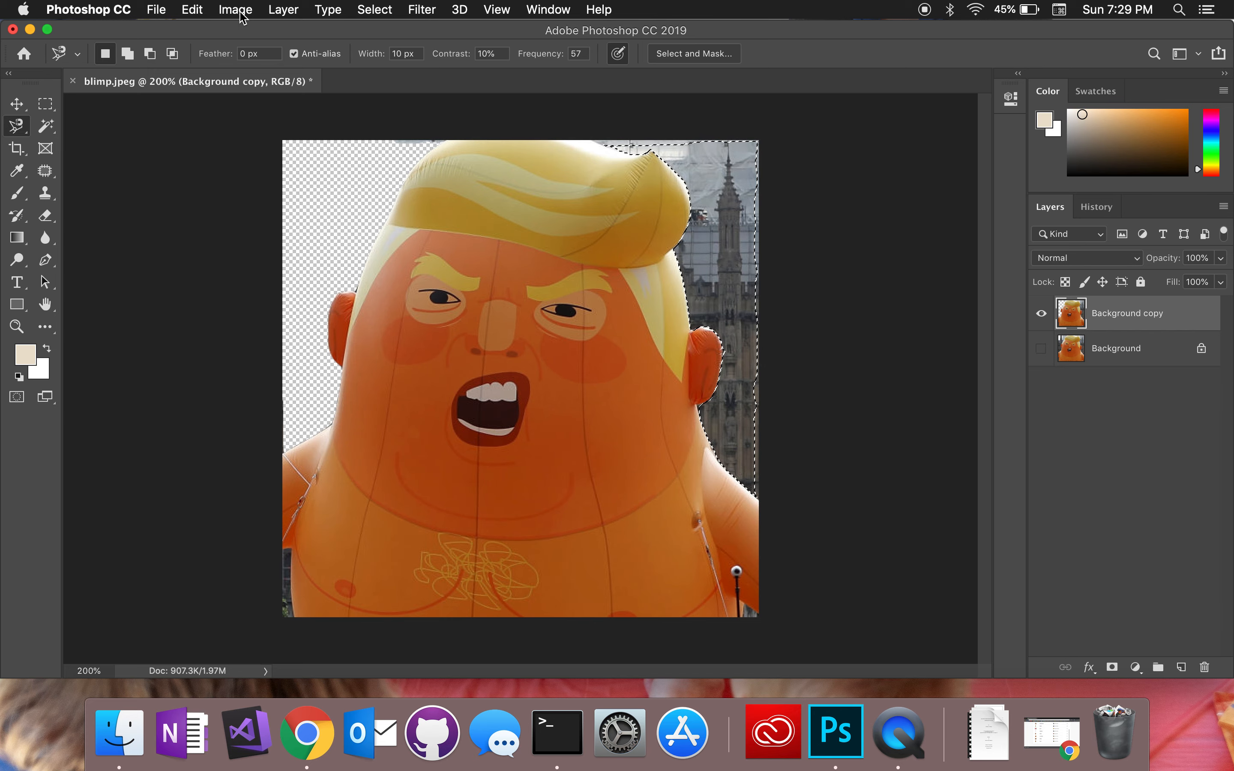
{"action": "left_click", "coordinate": [192, 9]}
{"action": "left_click", "coordinate": [228, 199]}
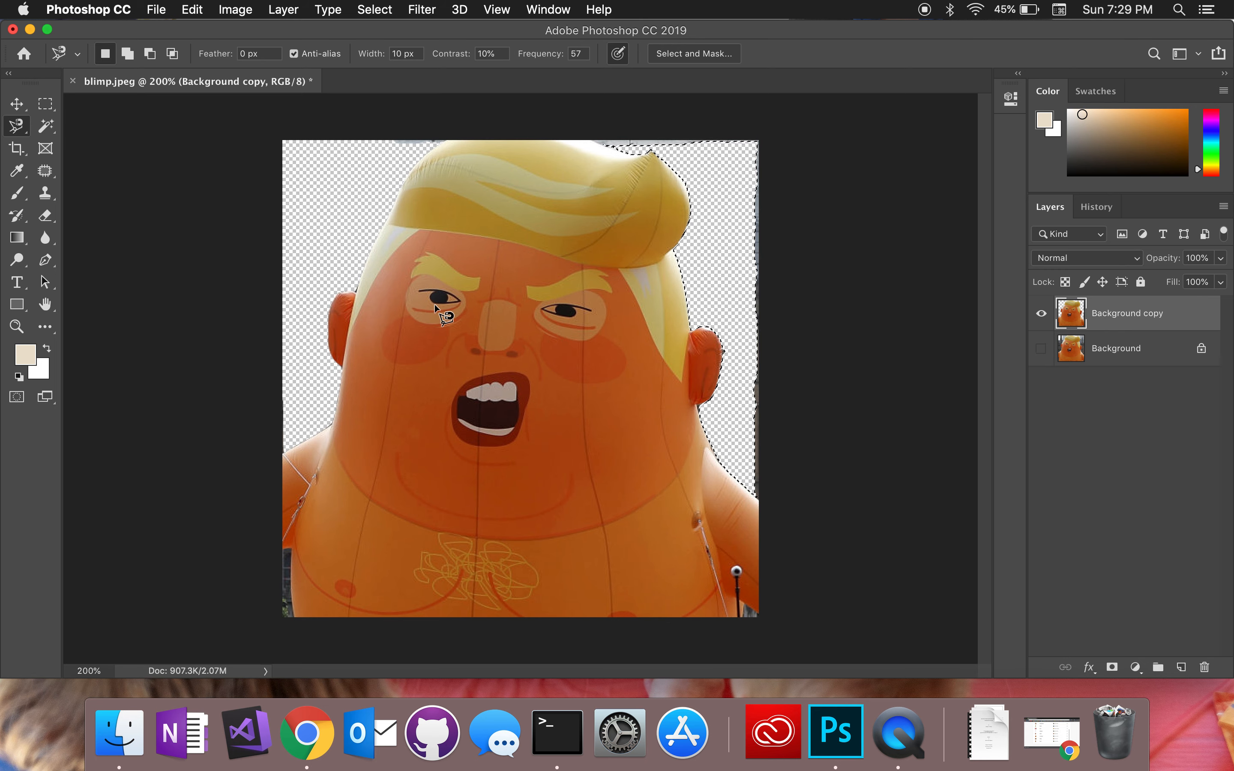
{"action": "key", "text": "super+d"}
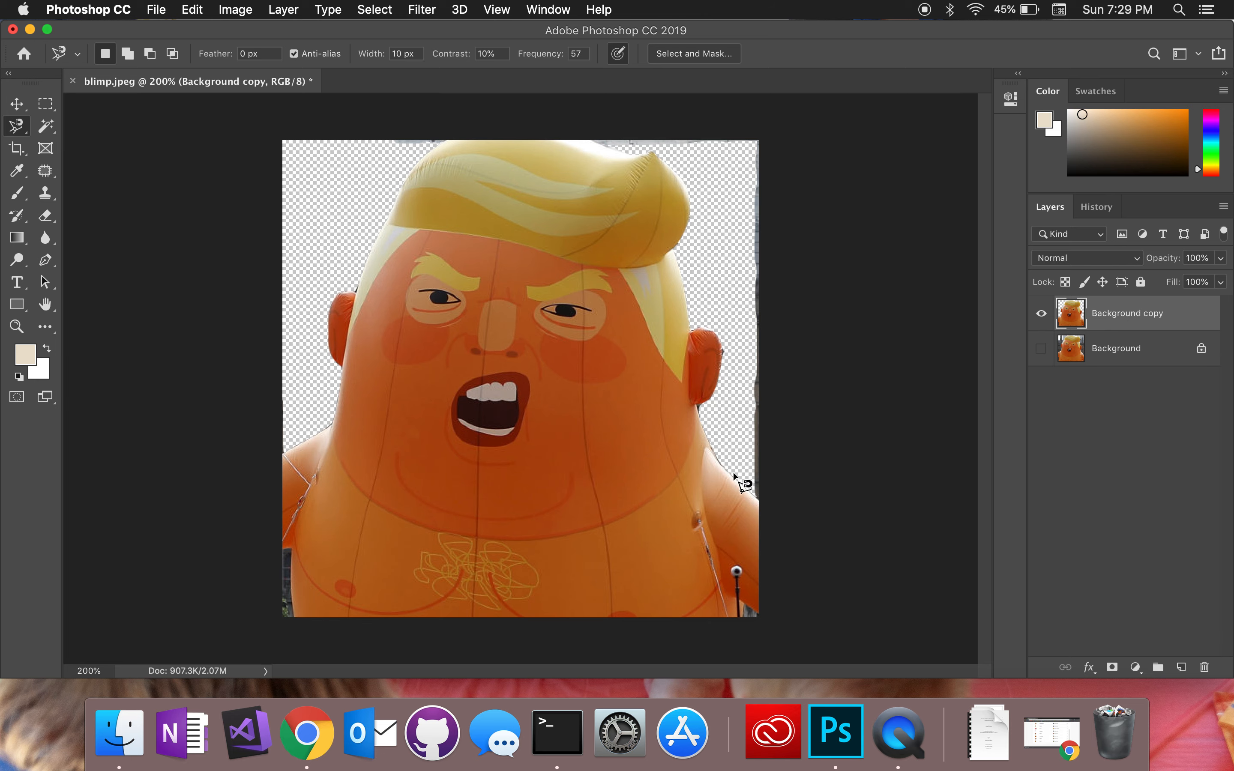
- Erase the leftover background strip along the image's top edge left of the hair with the Eraser at size 35
{"action": "left_click", "coordinate": [45, 194]}
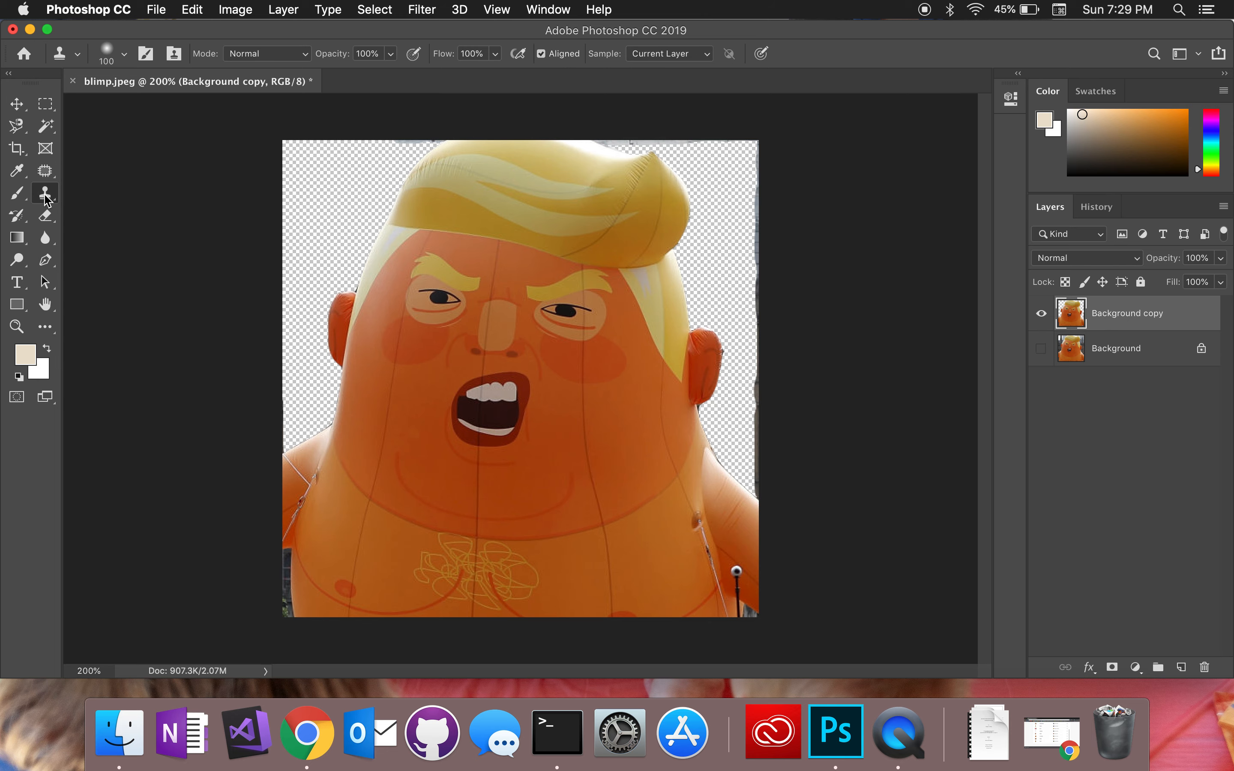
{"action": "left_click", "coordinate": [45, 215]}
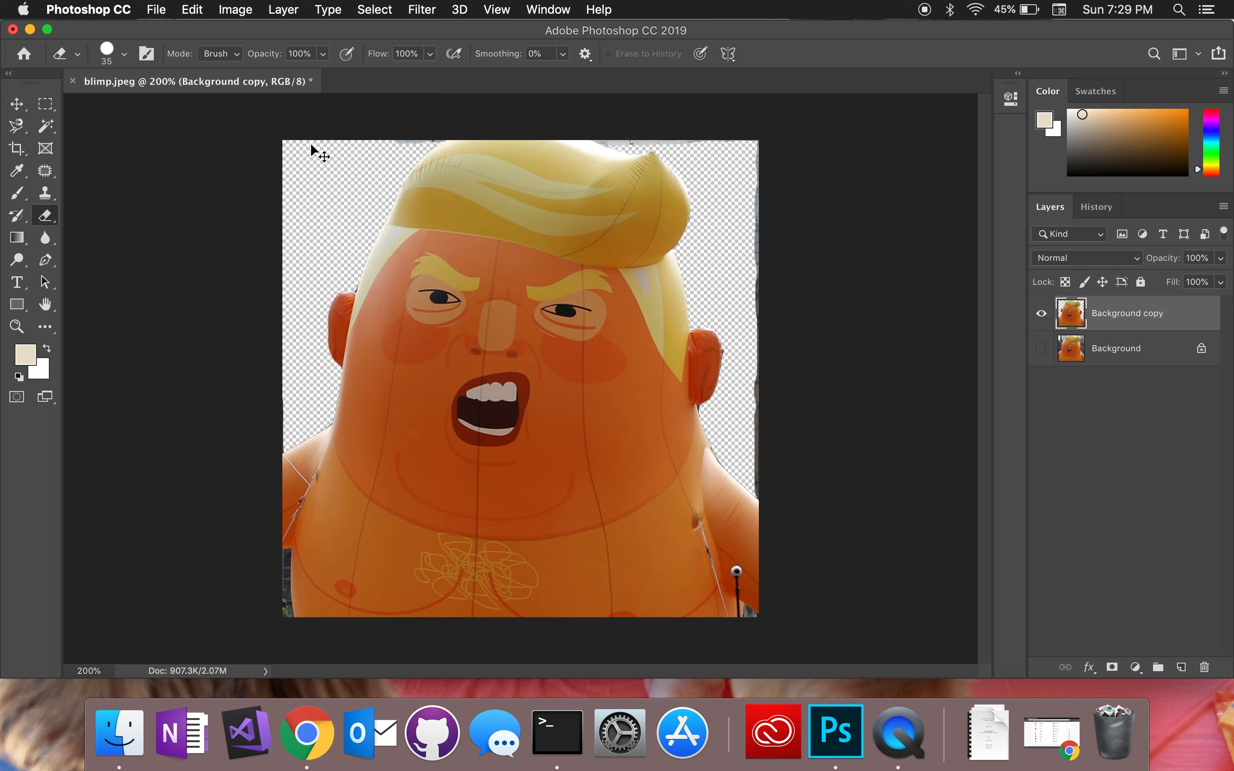
{"action": "key", "text": "super+equal"}
{"action": "key", "text": "super+equal"}
{"action": "key", "text": "super+equal"}
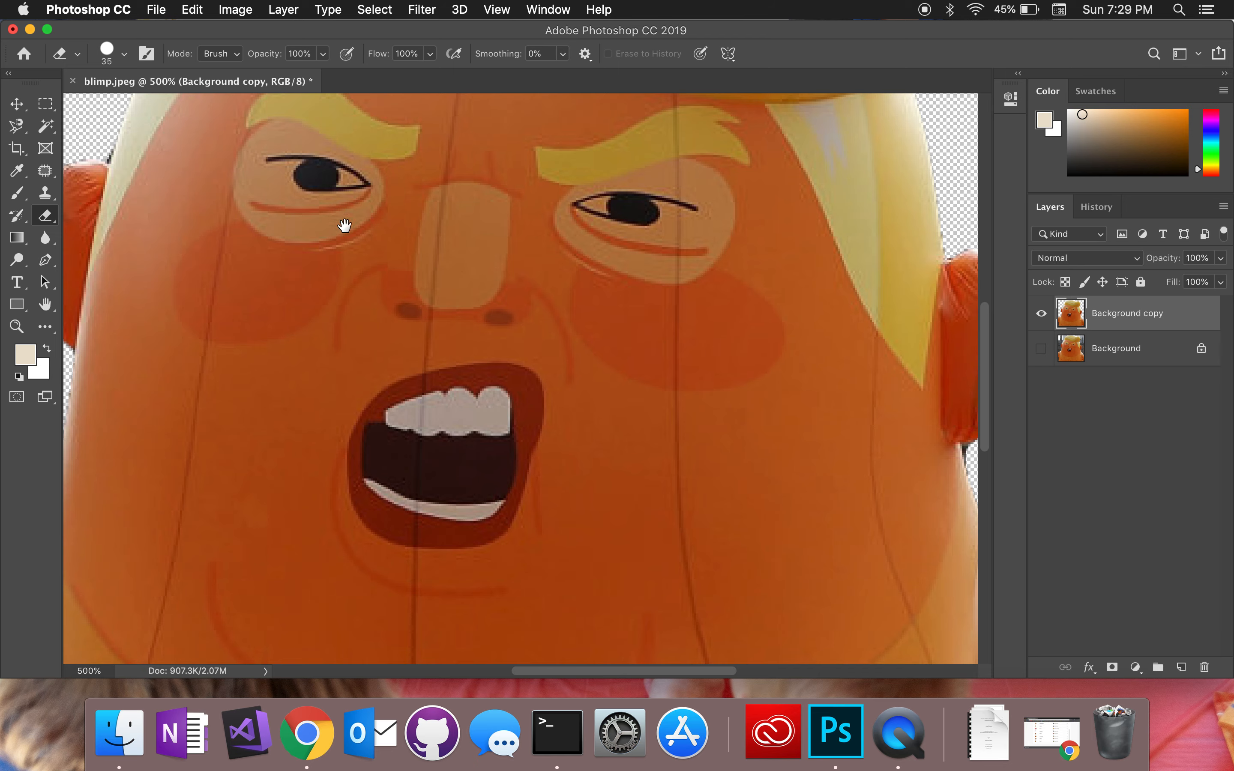
{"action": "left_click_drag", "start_coordinate": [344, 226], "coordinate": [547, 516]}
{"action": "left_click_drag", "start_coordinate": [595, 185], "coordinate": [557, 284]}
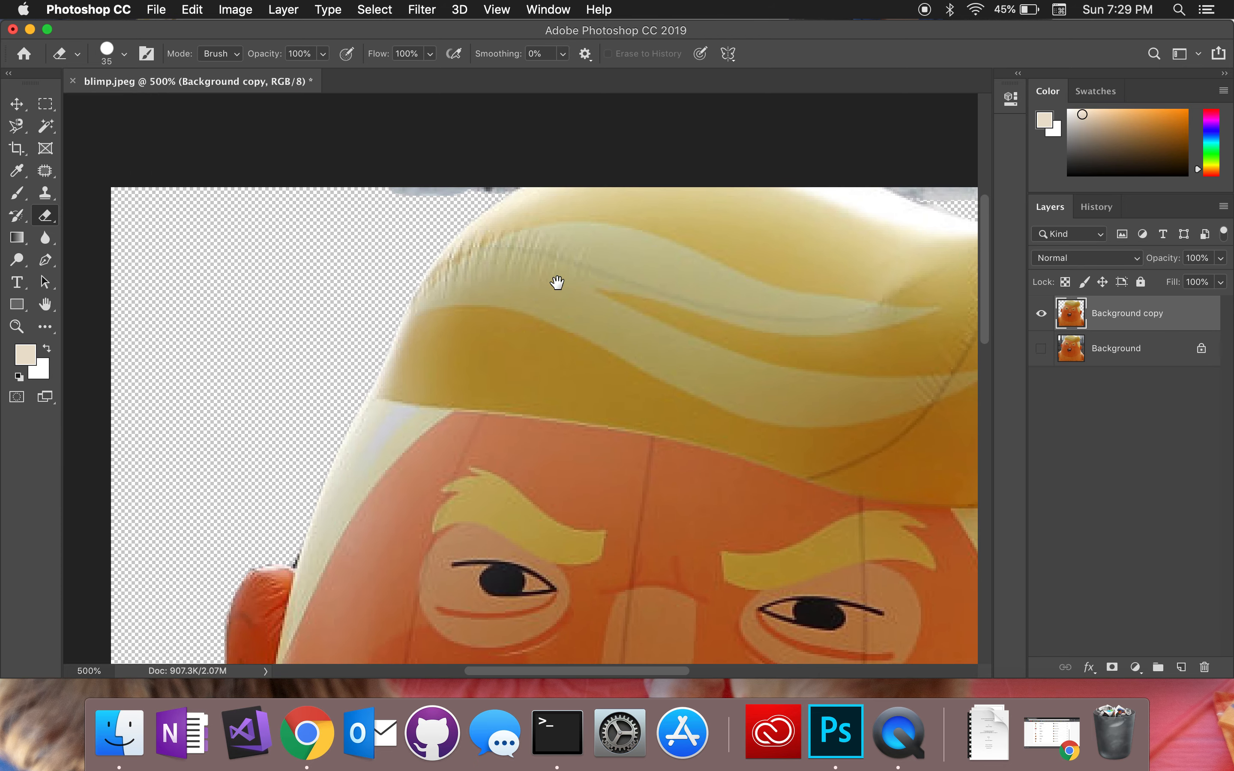
{"action": "mouse_move", "coordinate": [394, 182]}
{"action": "left_mouse_down"}
{"action": "mouse_move", "coordinate": [472, 181]}
{"action": "mouse_move", "coordinate": [477, 165]}
{"action": "left_mouse_up"}
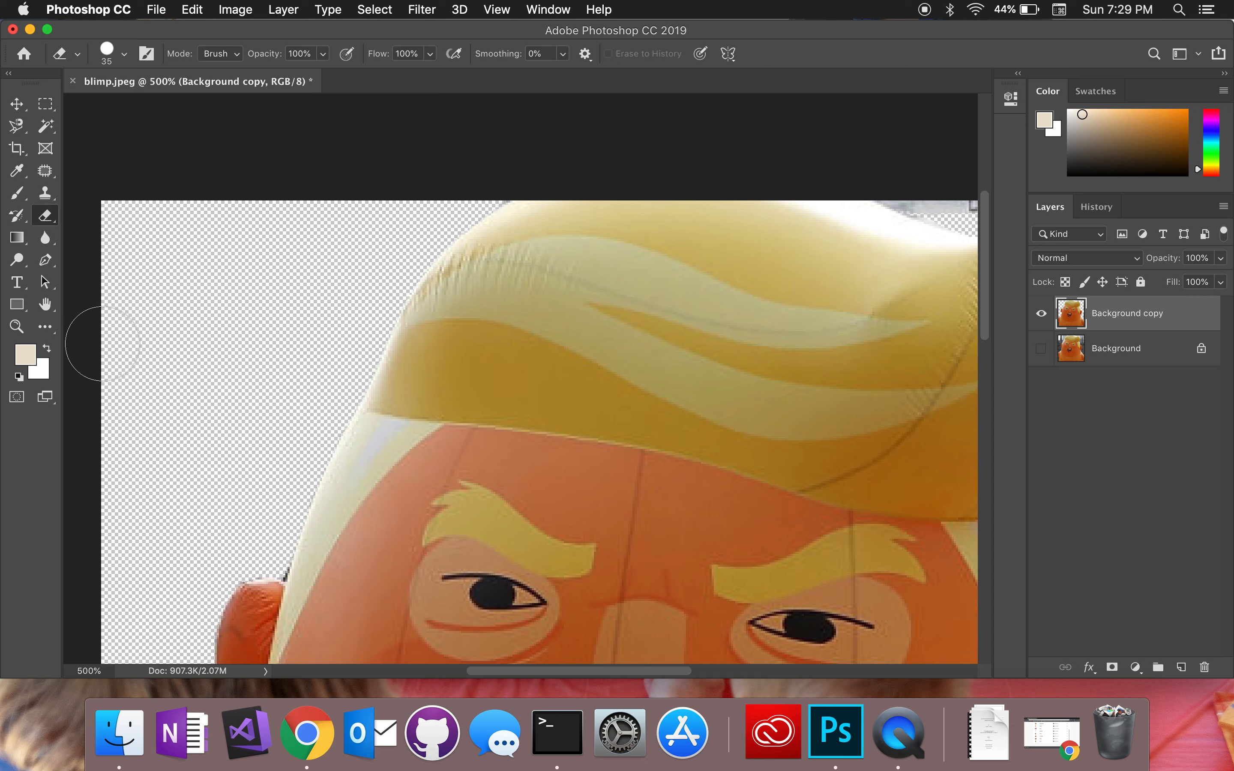
- Erase the leftover dark strip along the image's left edge above the arm
{"action": "scroll", "coordinate": [207, 406], "scroll_direction": "down", "scroll_amount": 10}
{"action": "scroll", "coordinate": [208, 406], "scroll_direction": "left", "scroll_amount": 3}
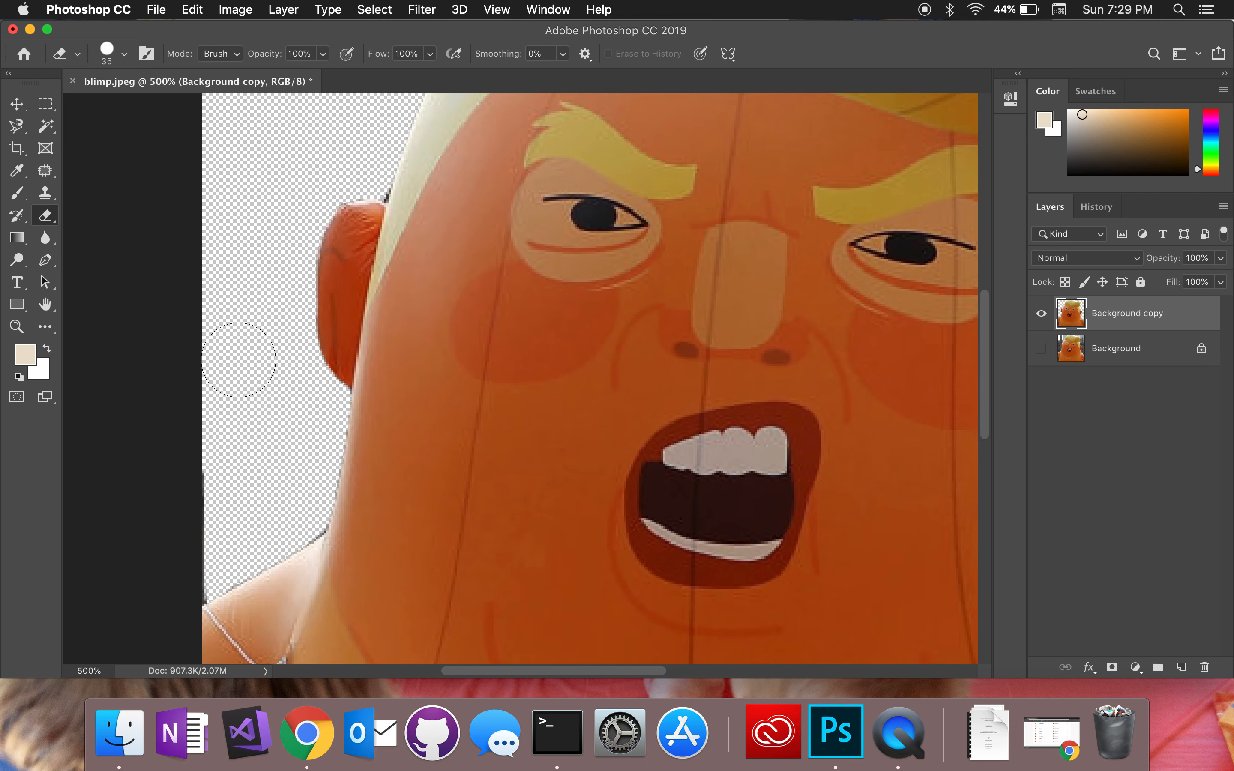
{"action": "left_click_drag", "start_coordinate": [207, 454], "coordinate": [193, 565]}
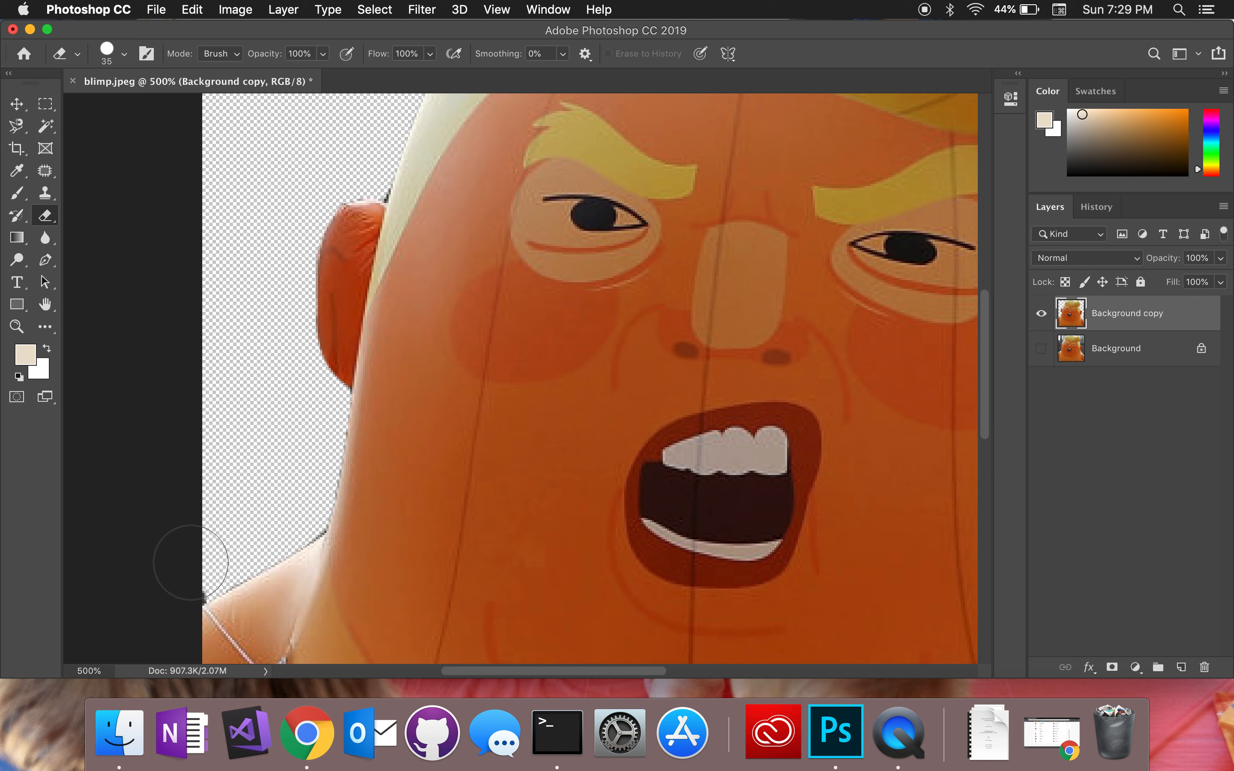
- Reduce the Eraser to size 5 and clean the dark fringe around the ear on the image's left
{"action": "key", "text": "bracketleft"}
{"action": "key", "text": "bracketleft"}
{"action": "key", "text": "bracketleft"}
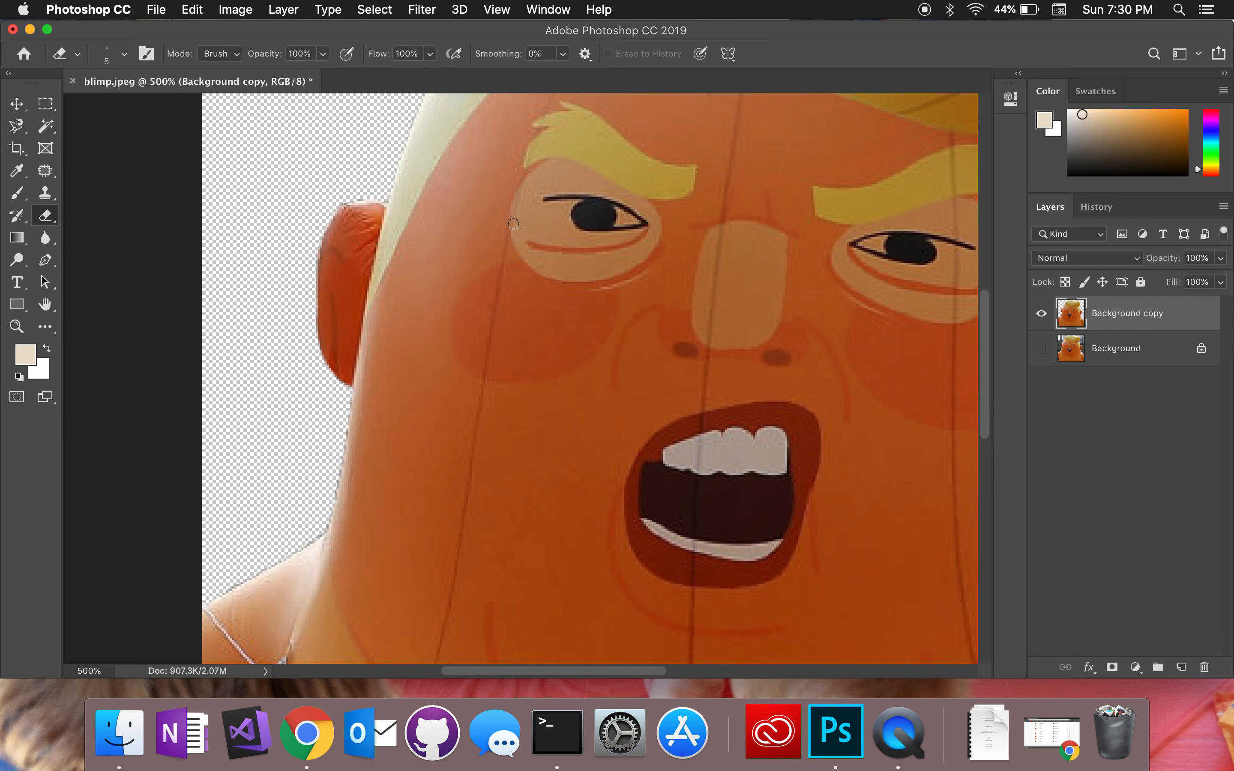
- Enlarge the Eraser to size 45 and erase the leftover strips along the image's right edge and upper-right top edge
{"action": "key", "text": "super+minus"}
{"action": "key", "text": "super+minus"}
{"action": "key", "text": "super+minus"}
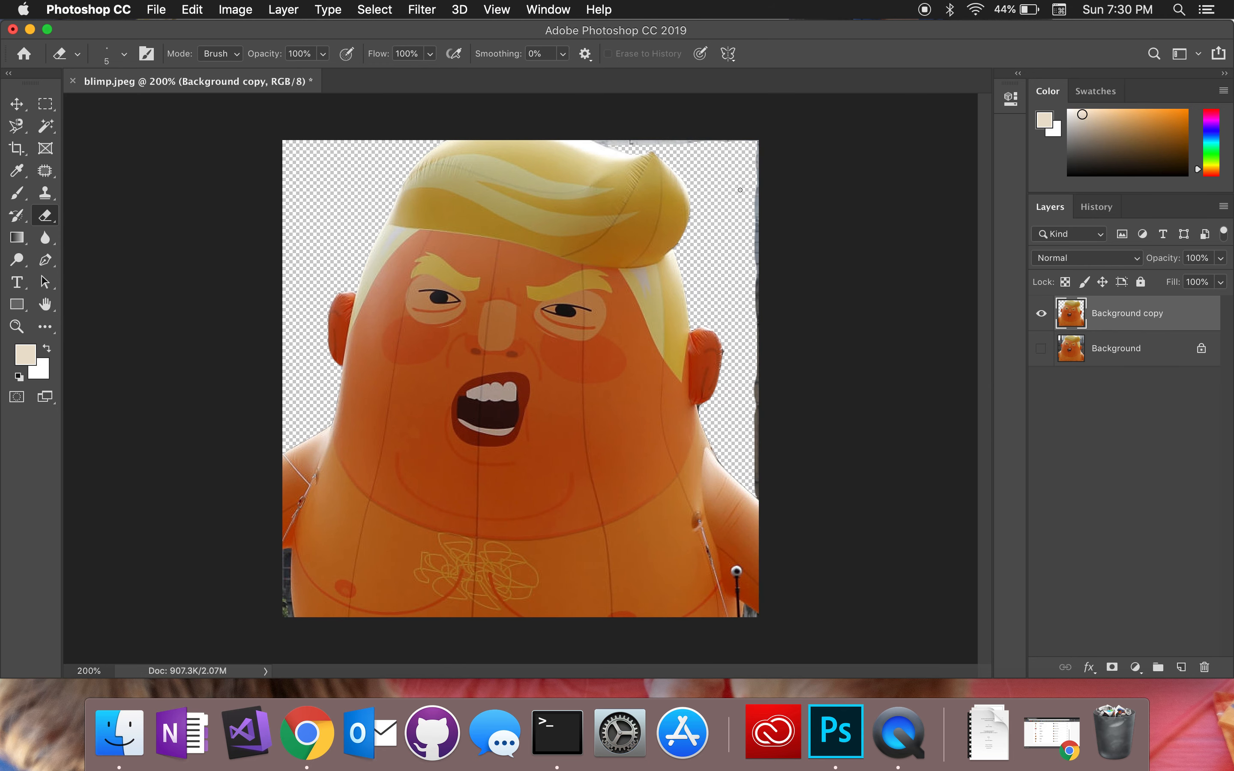
{"action": "key", "text": "bracketright"}
{"action": "key", "text": "bracketright"}
{"action": "key", "text": "bracketright"}
{"action": "key", "text": "bracketright"}
{"action": "key", "text": "bracketright"}
{"action": "key", "text": "bracketright"}
{"action": "key", "text": "bracketright"}
{"action": "key", "text": "bracketright"}
{"action": "left_click_drag", "start_coordinate": [753, 151], "coordinate": [769, 487]}
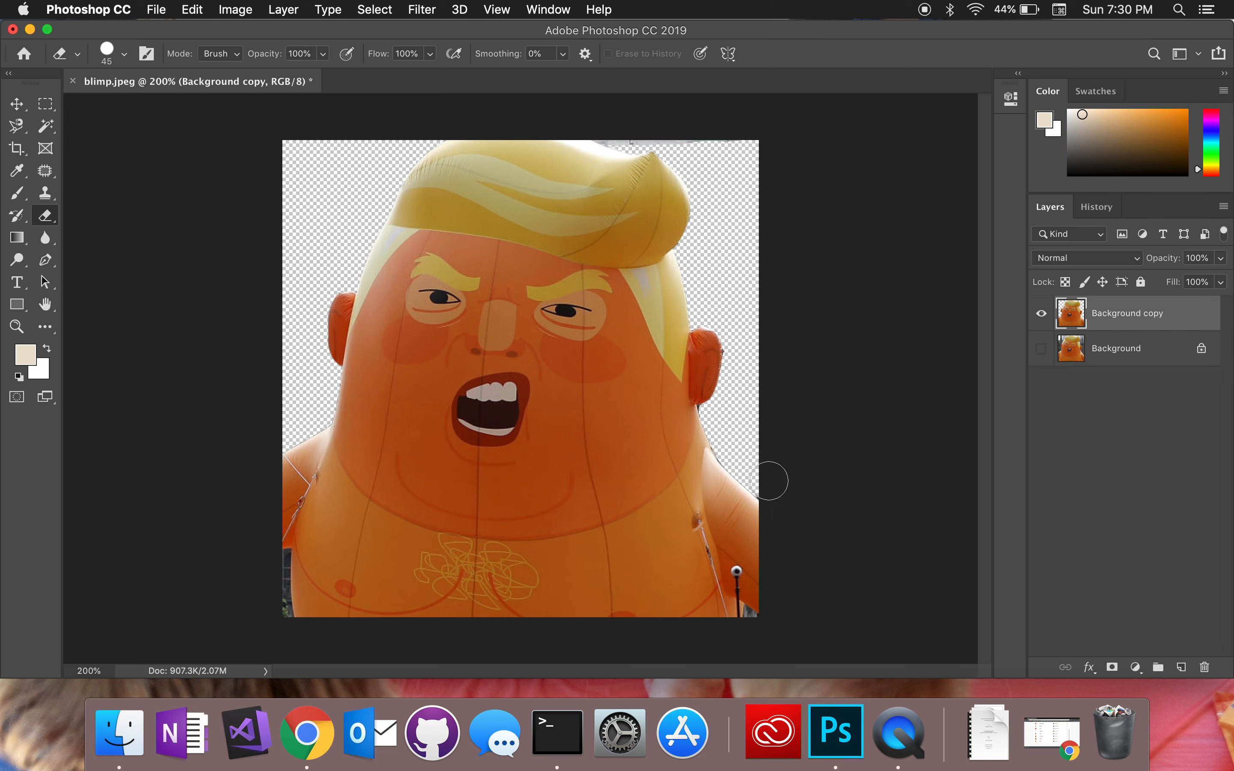
{"action": "mouse_move", "coordinate": [759, 144]}
{"action": "left_mouse_down"}
{"action": "mouse_move", "coordinate": [723, 104]}
{"action": "mouse_move", "coordinate": [700, 134]}
{"action": "mouse_move", "coordinate": [612, 129]}
{"action": "left_mouse_up"}
- Erase the remaining gray speck on the image's top edge near the upper-right corner
{"action": "key", "text": "super+equal"}
{"action": "key", "text": "super+equal"}
{"action": "key", "text": "super+equal"}
{"action": "key", "text": "super+equal"}
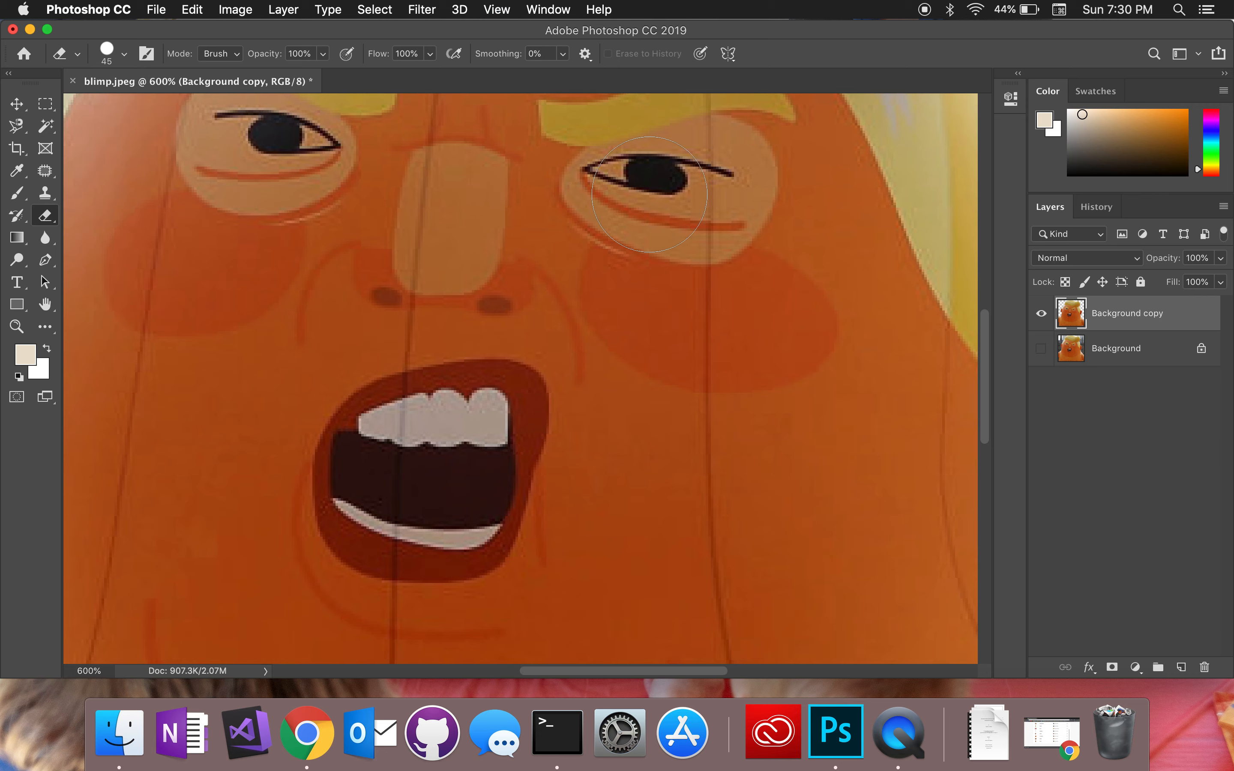
{"action": "left_click_drag", "start_coordinate": [771, 174], "coordinate": [524, 468]}
{"action": "scroll", "coordinate": [524, 468], "scroll_direction": "up", "scroll_amount": 5}
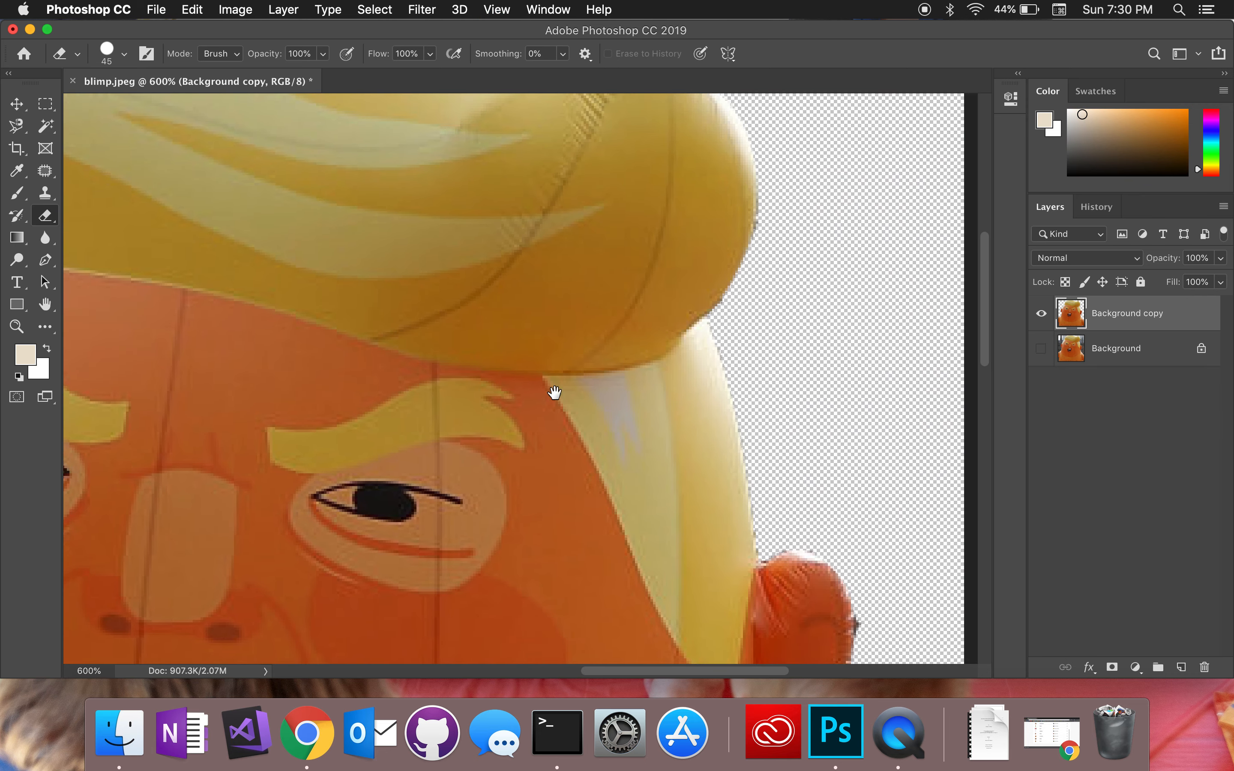
{"action": "scroll", "coordinate": [614, 640], "scroll_direction": "up", "scroll_amount": 5}
{"action": "scroll", "coordinate": [528, 485], "scroll_direction": "right", "scroll_amount": 5}
{"action": "scroll", "coordinate": [528, 485], "scroll_direction": "down", "scroll_amount": 2}
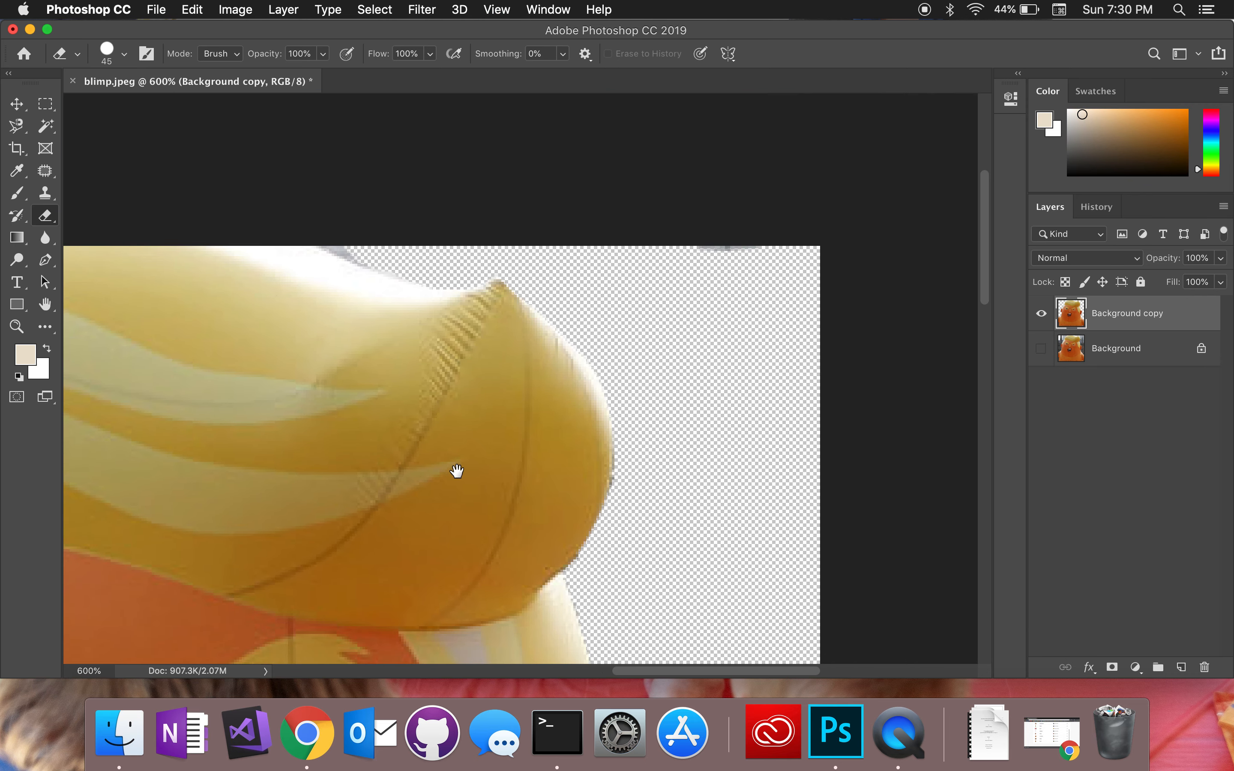
{"action": "left_click_drag", "start_coordinate": [691, 209], "coordinate": [639, 212]}
- Erase the gray remnant above the hair with the Eraser at size 15 and the fringe on the hair's right bulge at size 9
{"action": "key", "text": "bracketleft"}
{"action": "key", "text": "bracketleft"}
{"action": "key", "text": "bracketleft"}
{"action": "key", "text": "bracketleft"}
{"action": "key", "text": "bracketleft"}
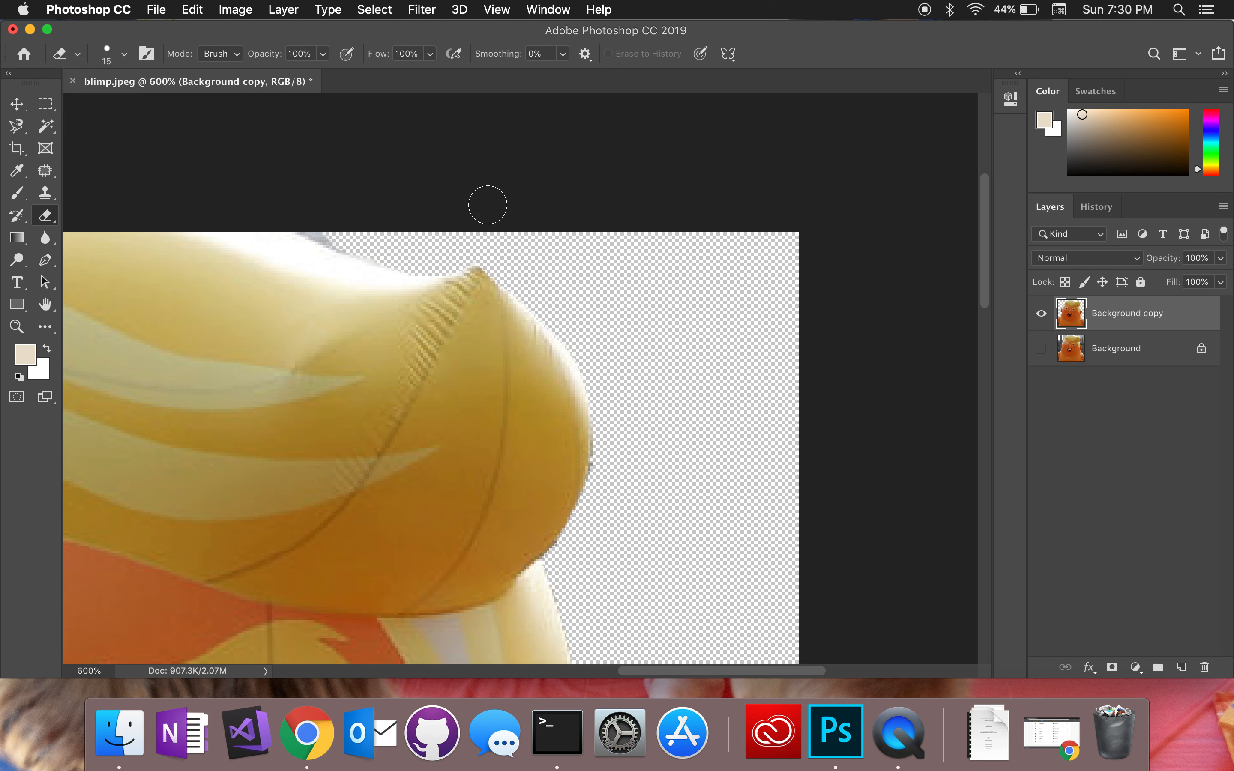
{"action": "left_click_drag", "start_coordinate": [339, 236], "coordinate": [311, 215]}
{"action": "left_click", "coordinate": [598, 472]}
- Erase the dark fringe beside and beneath the ear on the image's right
{"action": "key", "text": "space"}
{"action": "left_click_drag", "start_coordinate": [610, 532], "coordinate": [610, 230]}
{"action": "scroll", "coordinate": [610, 229], "scroll_direction": "down", "scroll_amount": 10}
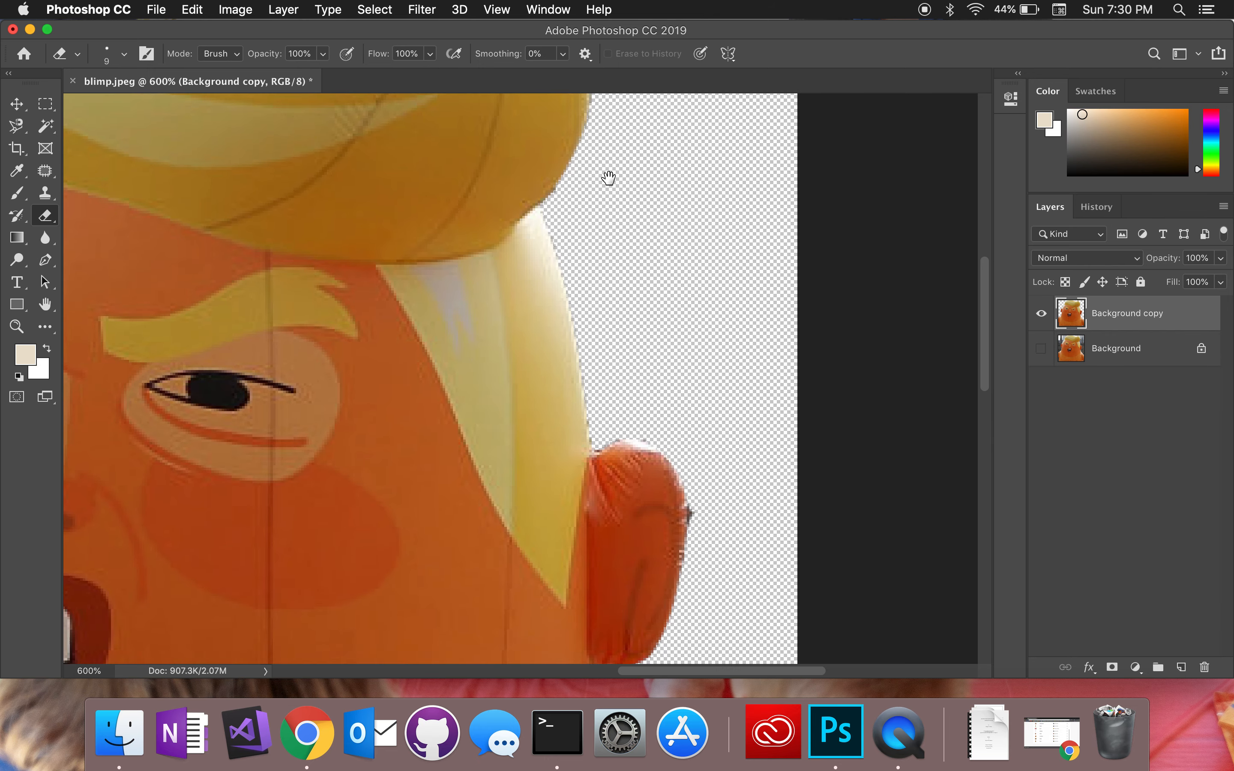
{"action": "scroll", "coordinate": [660, 449], "scroll_direction": "down", "scroll_amount": 2}
{"action": "scroll", "coordinate": [547, 260], "scroll_direction": "down", "scroll_amount": 5}
{"action": "scroll", "coordinate": [547, 260], "scroll_direction": "right", "scroll_amount": 4}
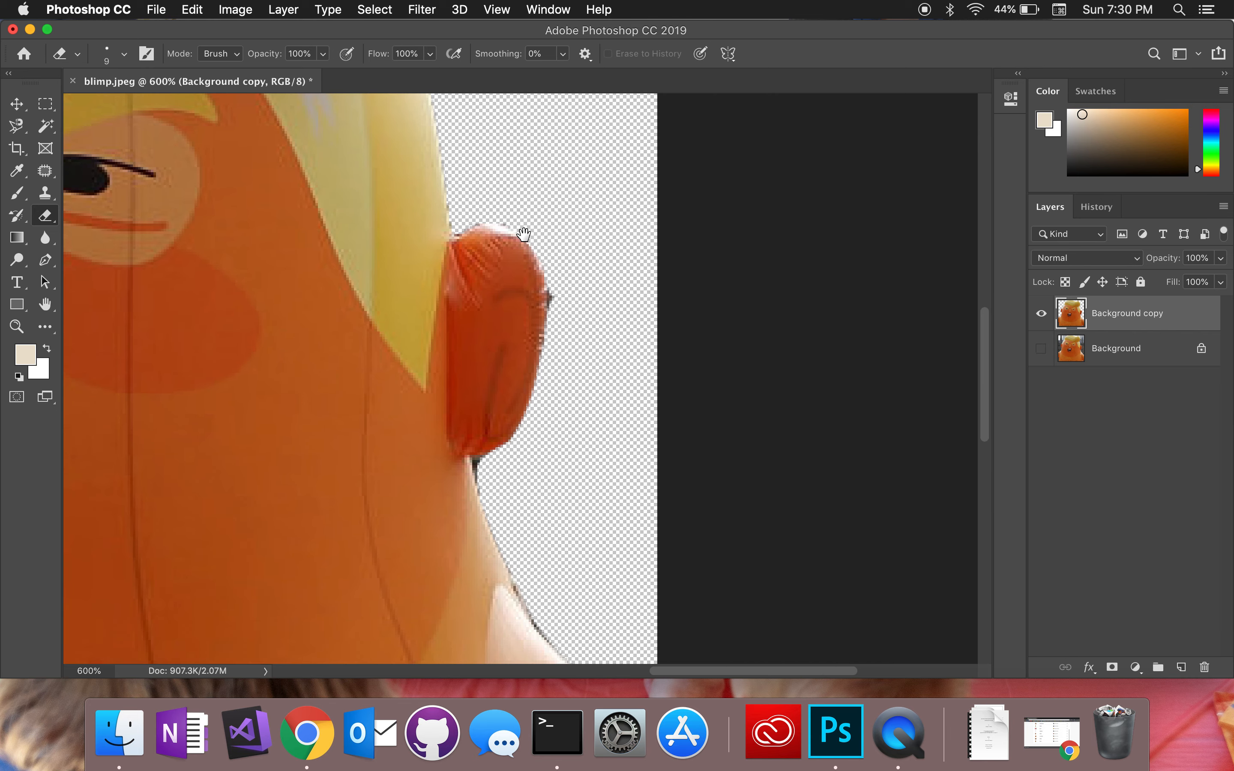
{"action": "left_click_drag", "start_coordinate": [560, 297], "coordinate": [562, 345]}
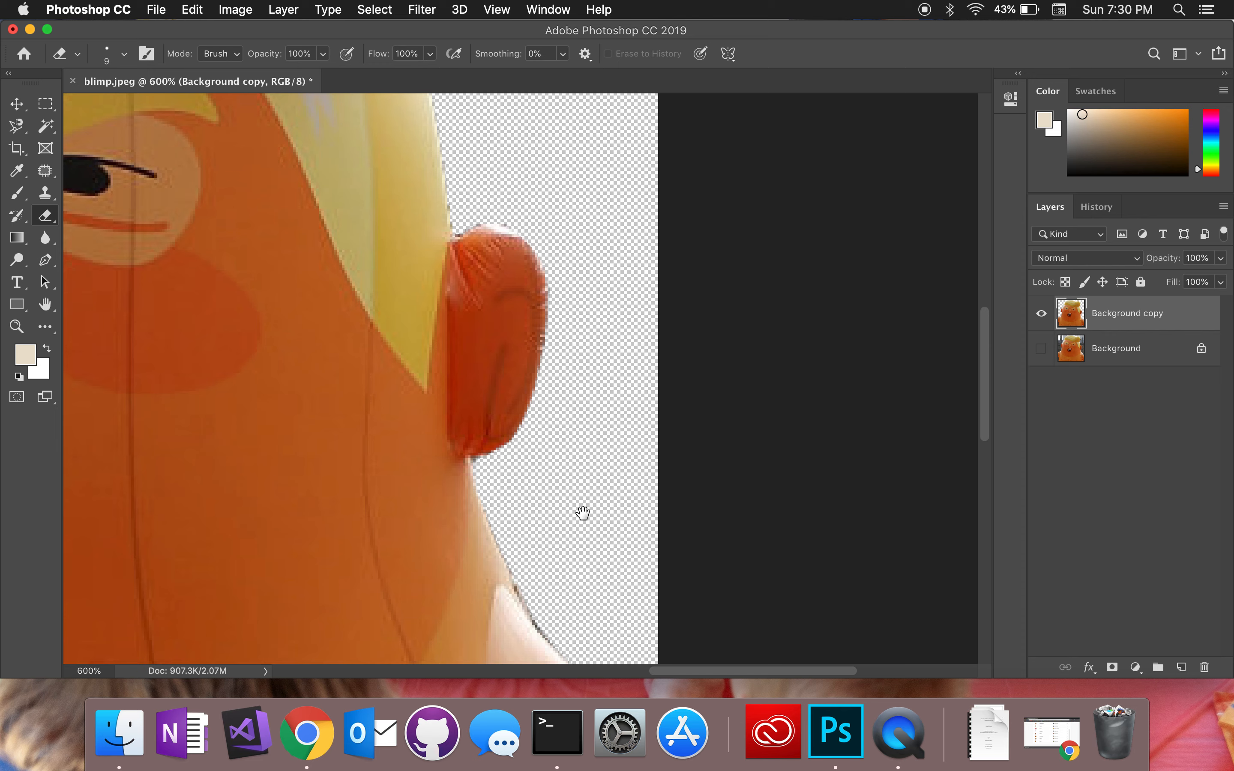
- Erase the dark fringe along the neck and shoulder on the image's right, up to the image edge, with the Eraser at size 9
{"action": "scroll", "coordinate": [584, 512], "scroll_direction": "down", "scroll_amount": 6}
{"action": "scroll", "coordinate": [584, 512], "scroll_direction": "right", "scroll_amount": 2}
{"action": "left_click_drag", "start_coordinate": [454, 380], "coordinate": [470, 422]}
{"action": "left_click", "coordinate": [471, 422]}
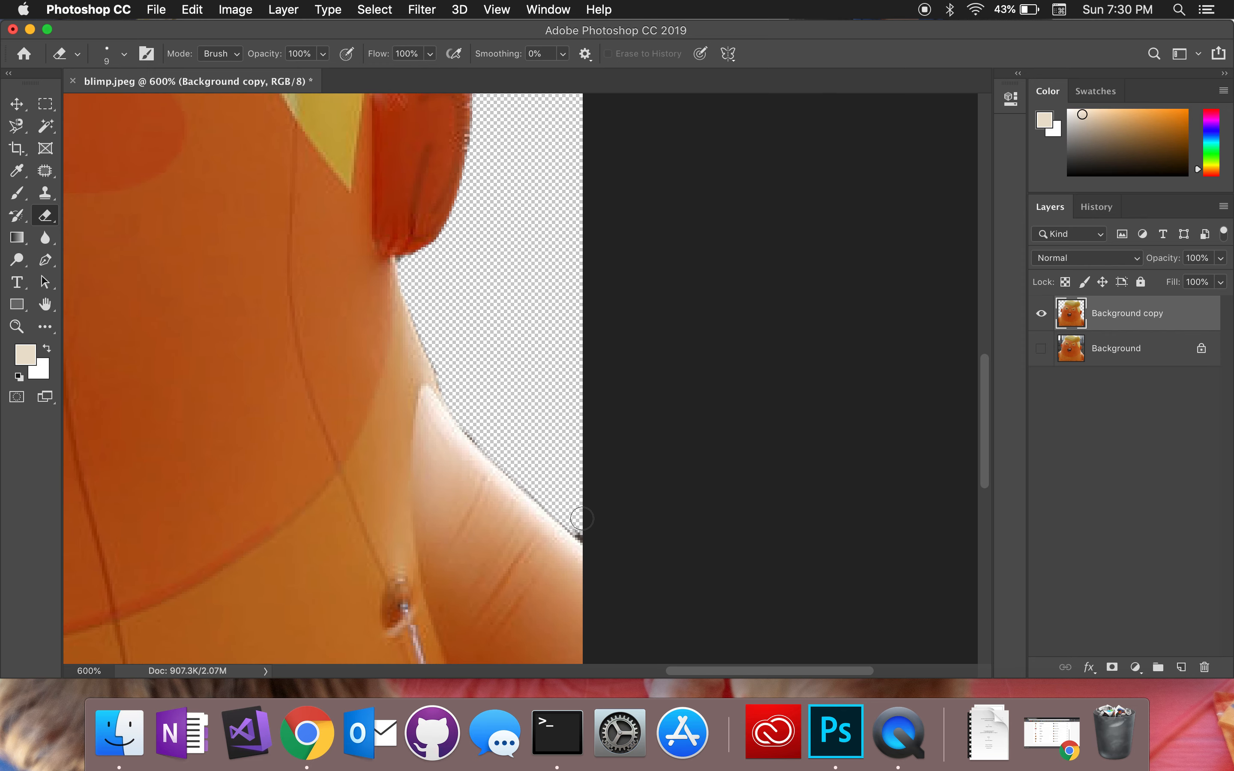
{"action": "left_click_drag", "start_coordinate": [580, 520], "coordinate": [587, 533]}
{"action": "left_click", "coordinate": [481, 434]}
- Erase the gray background remnant beneath the arm in the image's lower-right corner
{"action": "key", "text": "super+minus"}
{"action": "key", "text": "super+minus"}
{"action": "key", "text": "super+minus"}
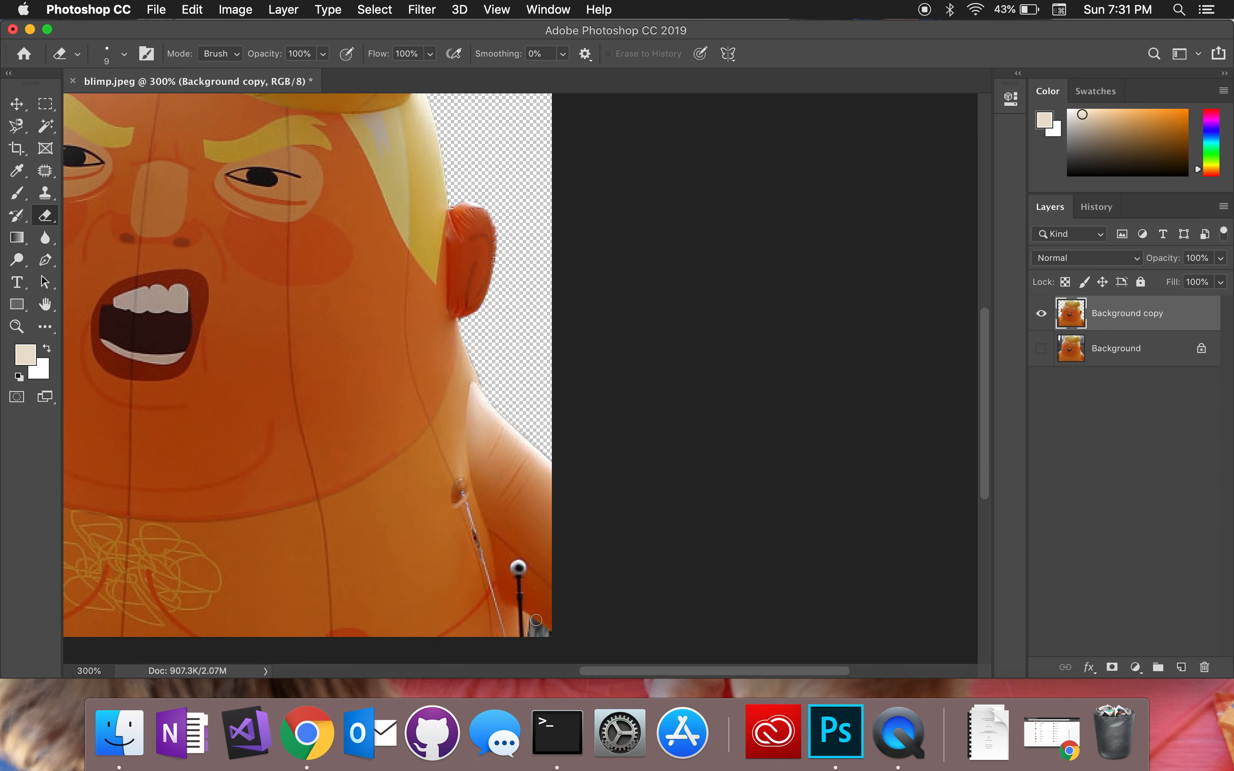
{"action": "key", "text": "super+plus"}
{"action": "key", "text": "super+plus"}
{"action": "key", "text": "super+plus"}
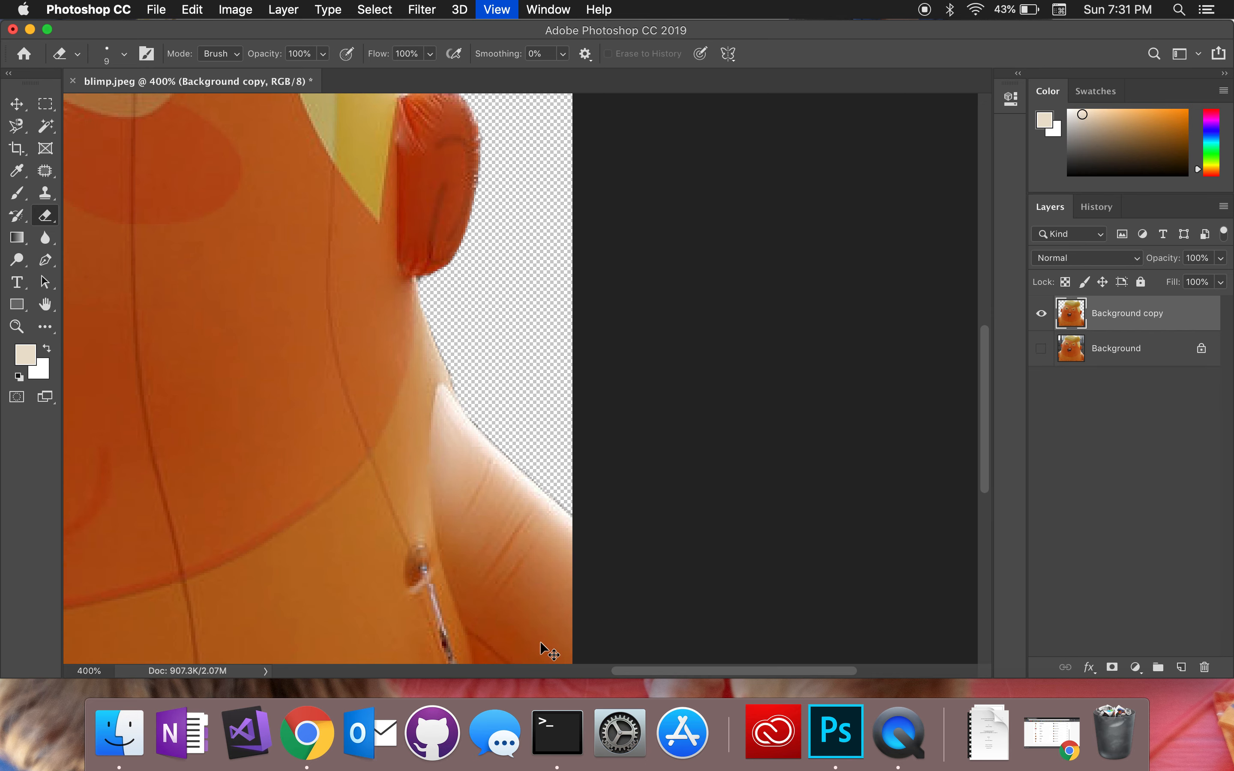
{"action": "left_click_drag", "start_coordinate": [540, 642], "coordinate": [534, 256]}
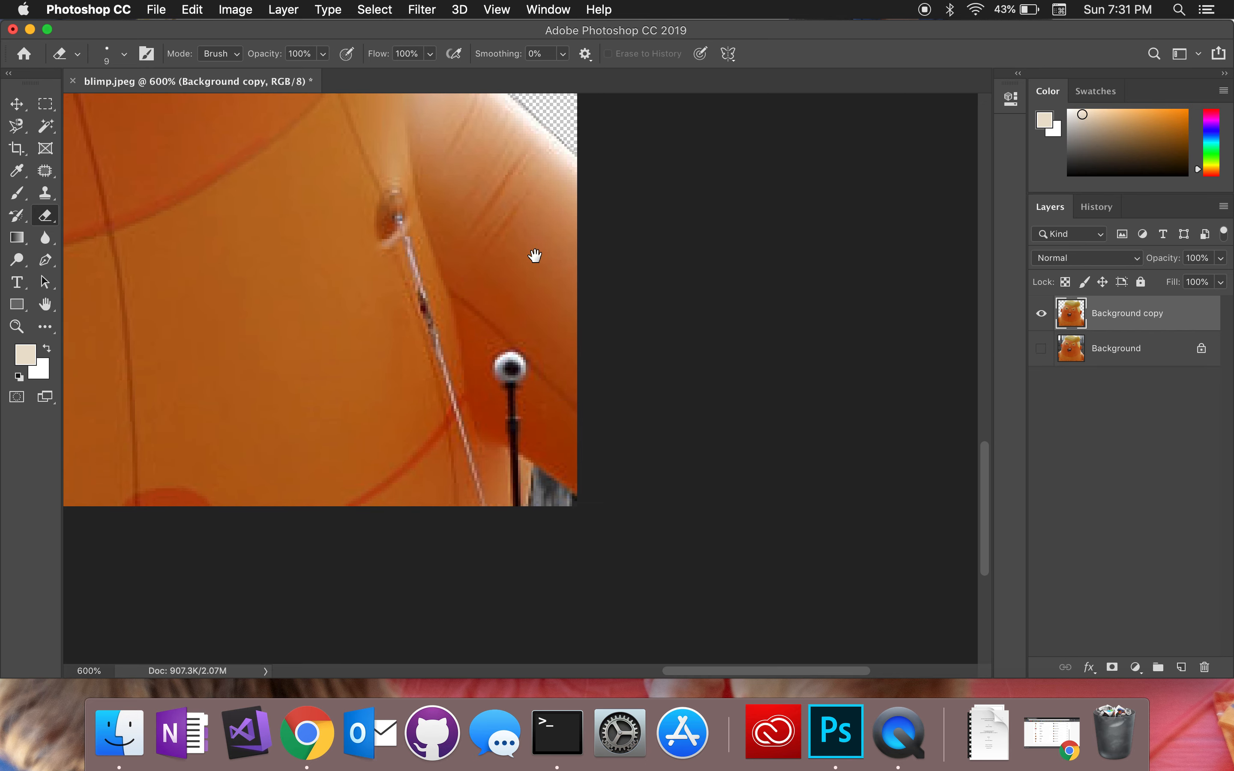
{"action": "mouse_move", "coordinate": [542, 507]}
{"action": "left_mouse_down"}
{"action": "mouse_move", "coordinate": [542, 478]}
{"action": "mouse_move", "coordinate": [559, 502]}
{"action": "mouse_move", "coordinate": [549, 500]}
{"action": "left_mouse_up"}
- Erase the building and foliage strip between the arm and body in the image's lower-left corner
{"action": "left_click_drag", "start_coordinate": [326, 463], "coordinate": [724, 459]}
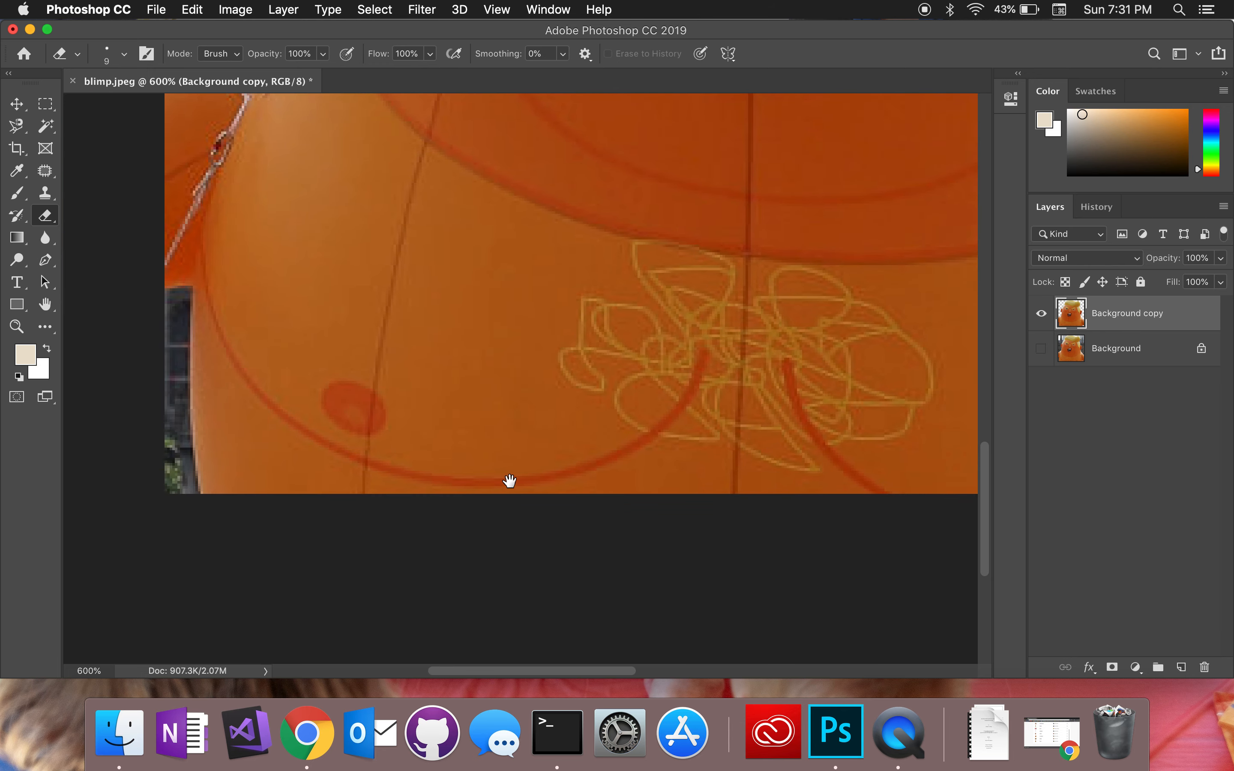
{"action": "left_click_drag", "start_coordinate": [408, 482], "coordinate": [569, 481]}
{"action": "mouse_move", "coordinate": [354, 295]}
{"action": "left_mouse_down"}
{"action": "mouse_move", "coordinate": [344, 497]}
{"action": "mouse_move", "coordinate": [357, 502]}
{"action": "mouse_move", "coordinate": [363, 458]}
{"action": "mouse_move", "coordinate": [372, 502]}
{"action": "mouse_move", "coordinate": [363, 314]}
{"action": "mouse_move", "coordinate": [367, 470]}
{"action": "left_mouse_up"}
{"action": "key", "text": "super+minus"}
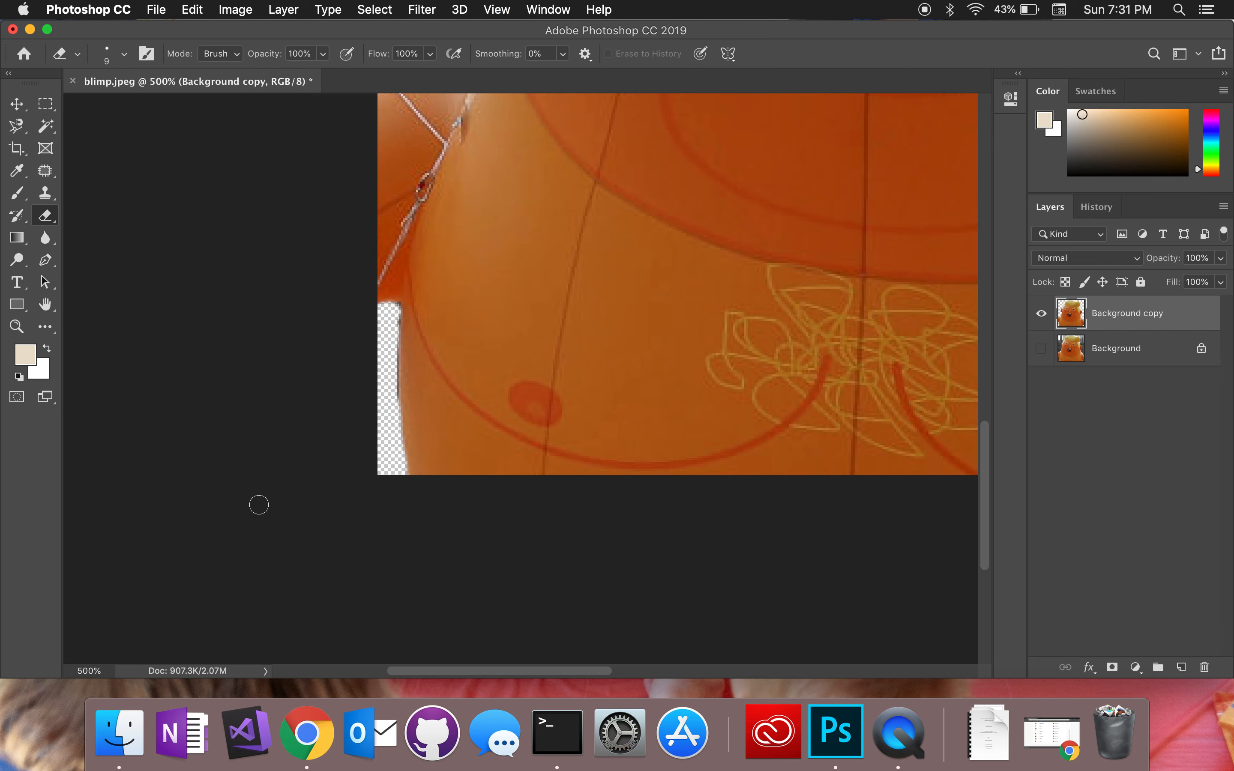
{"action": "left_click_drag", "start_coordinate": [392, 391], "coordinate": [385, 332]}
- Toggle the Background layer's visibility to compare the cutout with the original photo, leaving the layer shown
{"action": "key", "text": "super+minus"}
{"action": "key", "text": "super+minus"}
{"action": "key", "text": "super+minus"}
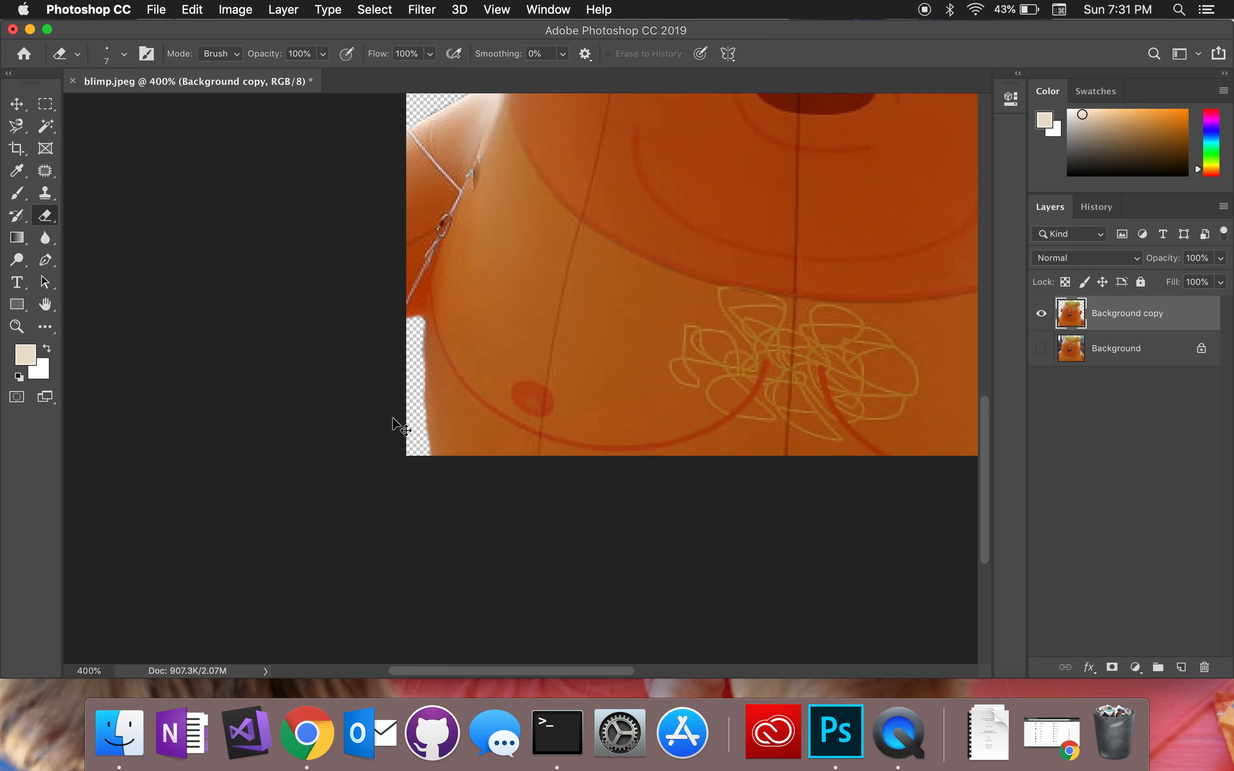
{"action": "key", "text": "super+minus"}
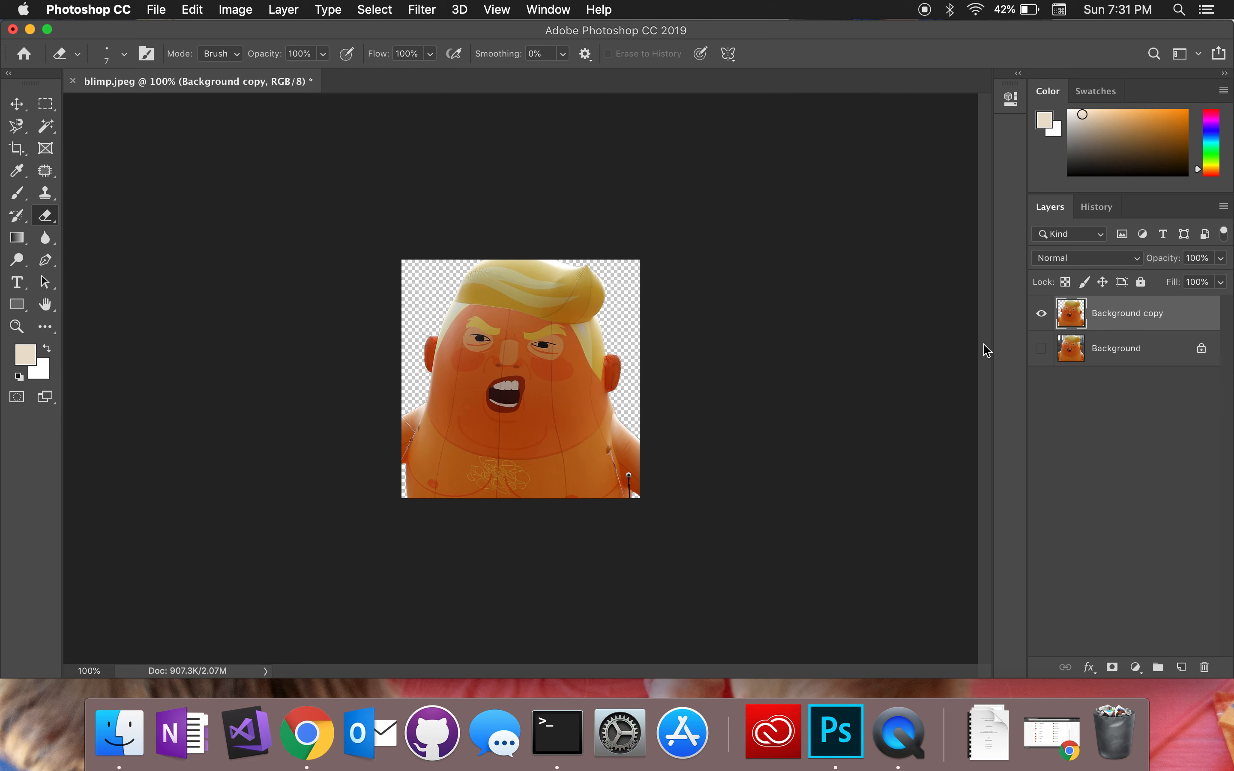
{"action": "left_click", "coordinate": [1041, 349]}
{"action": "left_click", "coordinate": [1041, 349]}
{"action": "left_click", "coordinate": [1042, 350]}
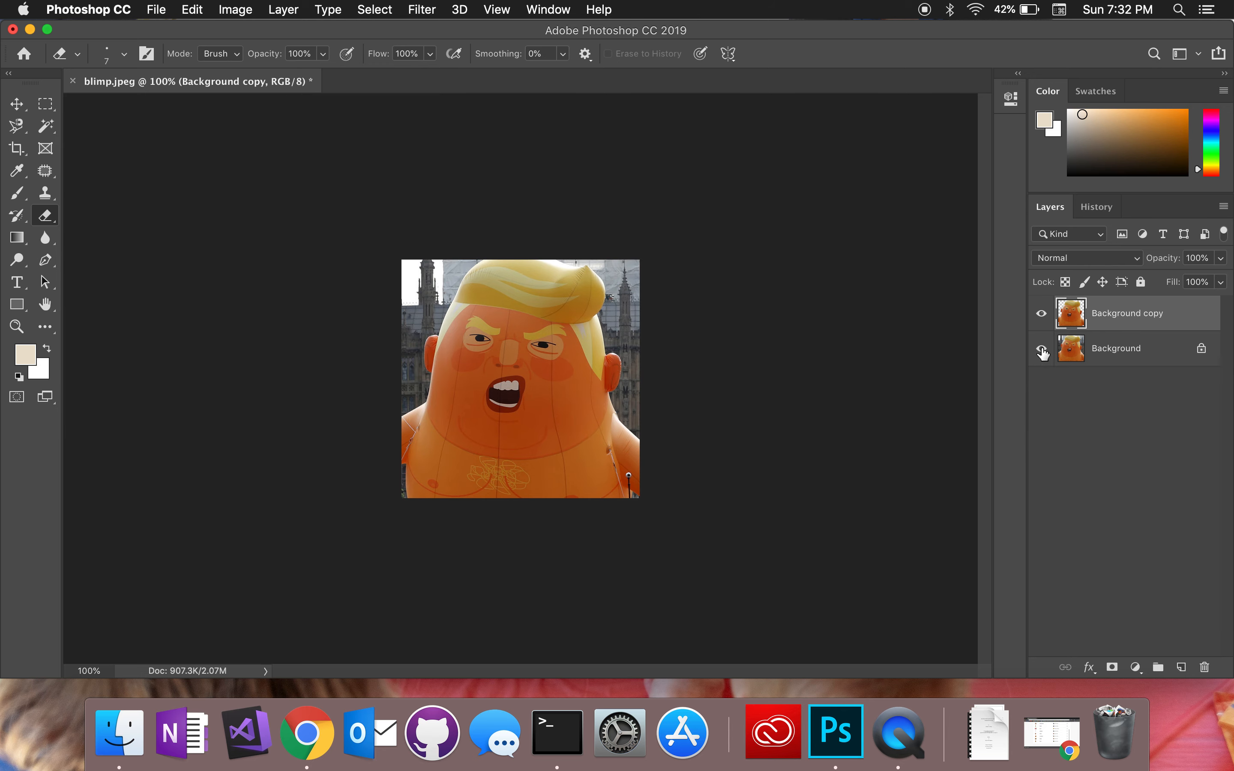
- Select the entire canvas on the Background layer and set the foreground color to brown a36b1b
{"action": "left_click", "coordinate": [1087, 350]}
{"action": "key", "text": "super+a"}
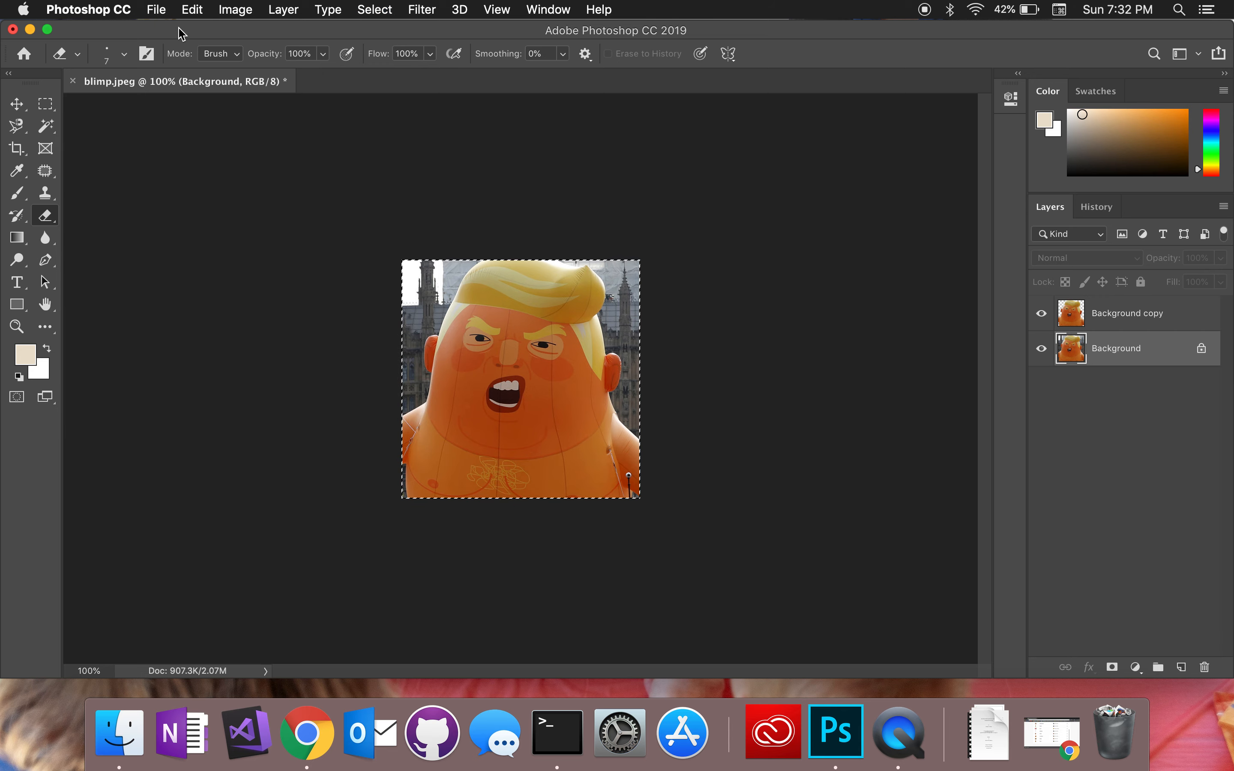
{"action": "left_click", "coordinate": [25, 354]}
{"action": "left_click", "coordinate": [967, 394]}
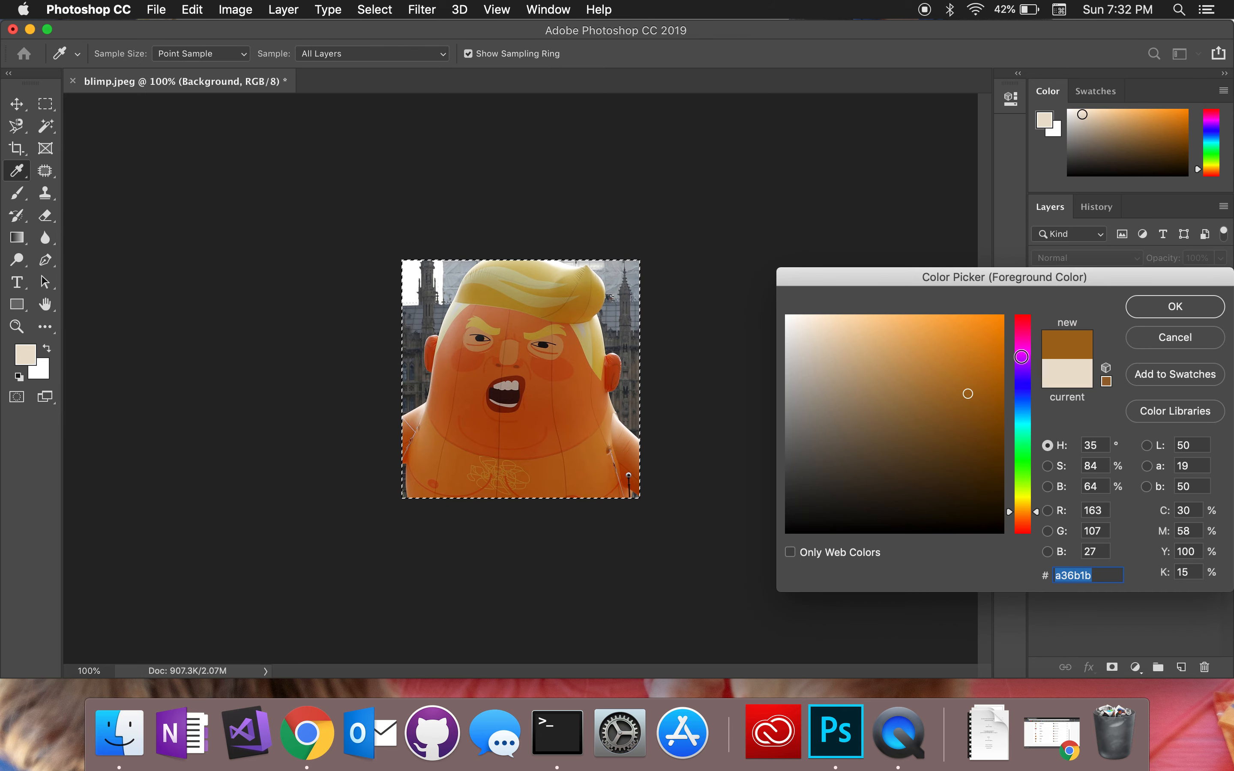
{"action": "left_click", "coordinate": [1158, 309]}
{"action": "key", "text": "e"}
- Fill the selection with the foreground color in Normal mode at 100% opacity and deselect
{"action": "left_click", "coordinate": [194, 9]}
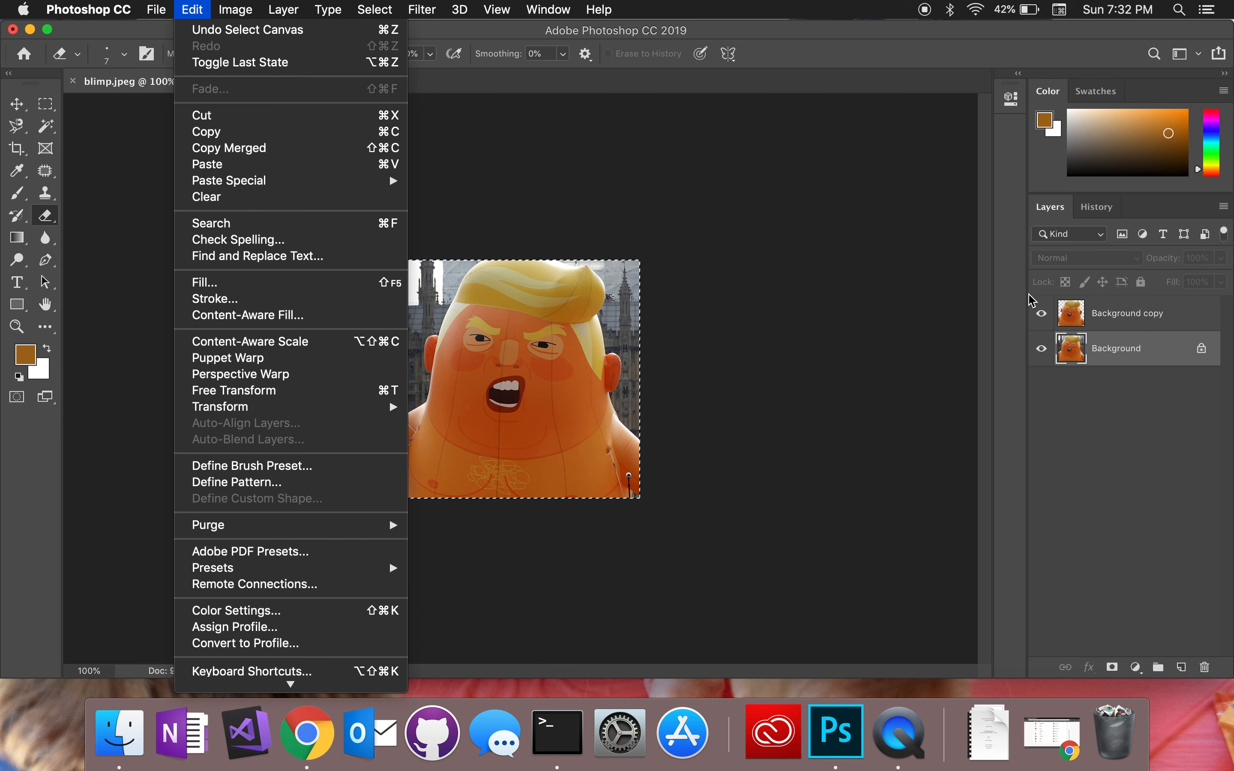
{"action": "left_click", "coordinate": [237, 294]}
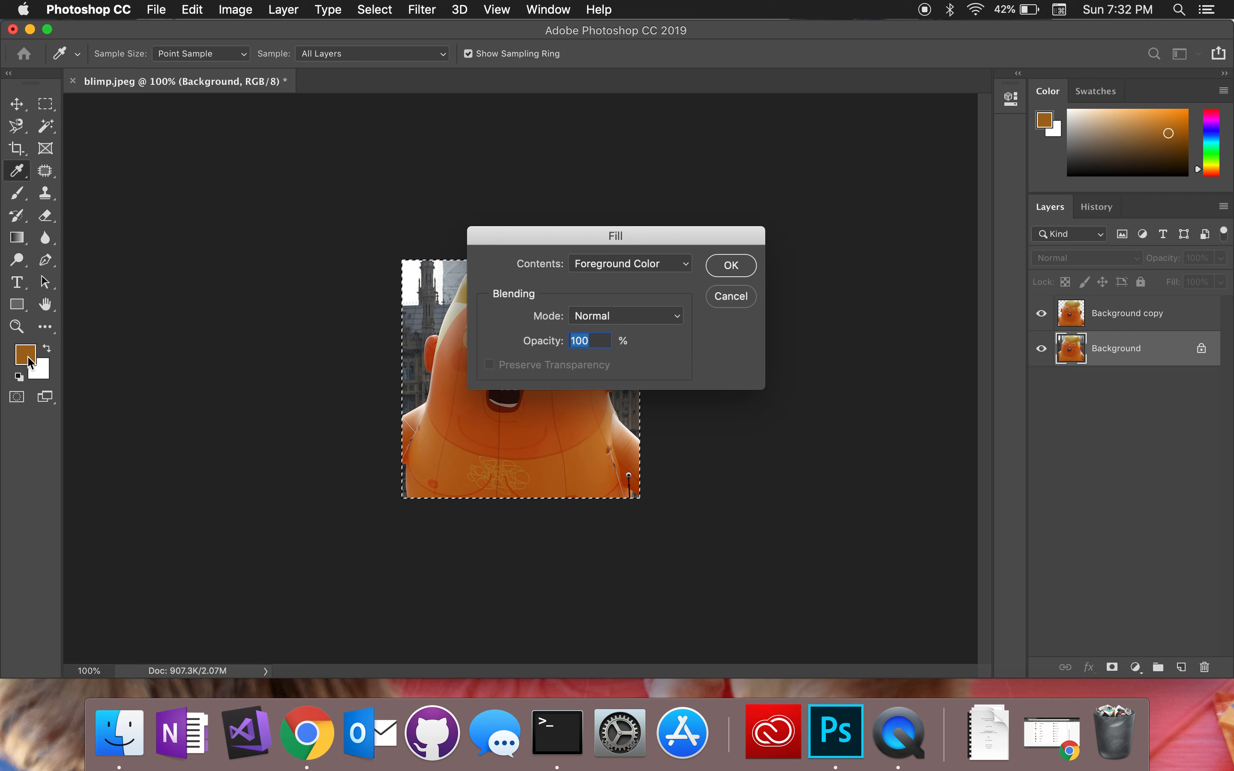
{"action": "left_click", "coordinate": [732, 265]}
{"action": "key", "text": "e"}
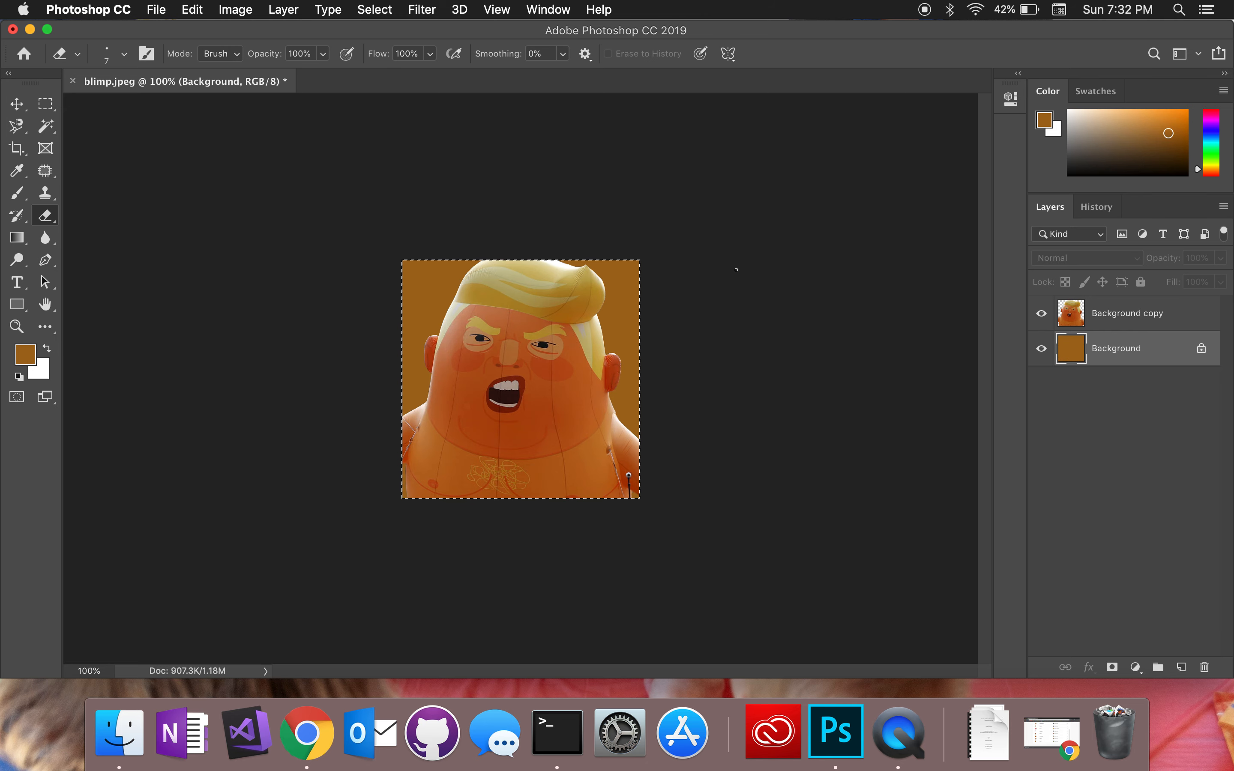
{"action": "key", "text": "super+d"}
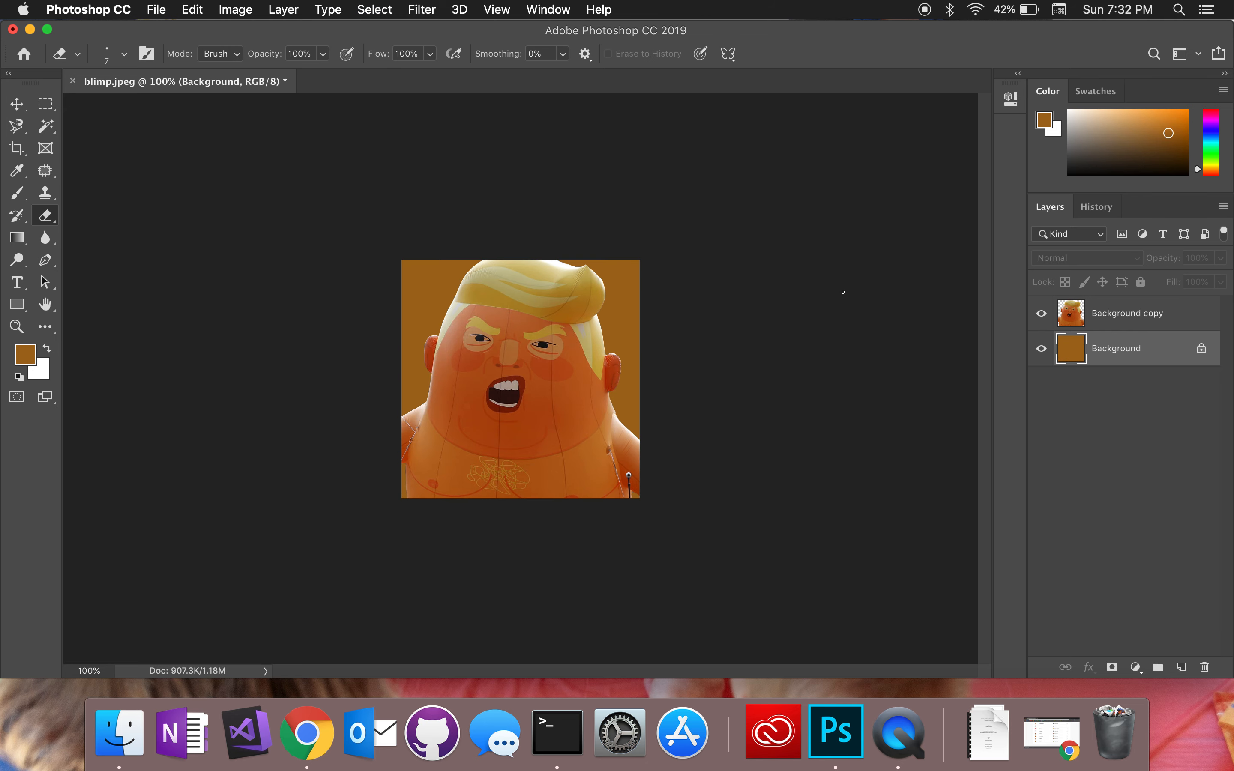
- Toggle the visibility of both layers to compare the cutout with and without the brown backdrop, leaving only Background hidden
{"action": "left_click", "coordinate": [1042, 316]}
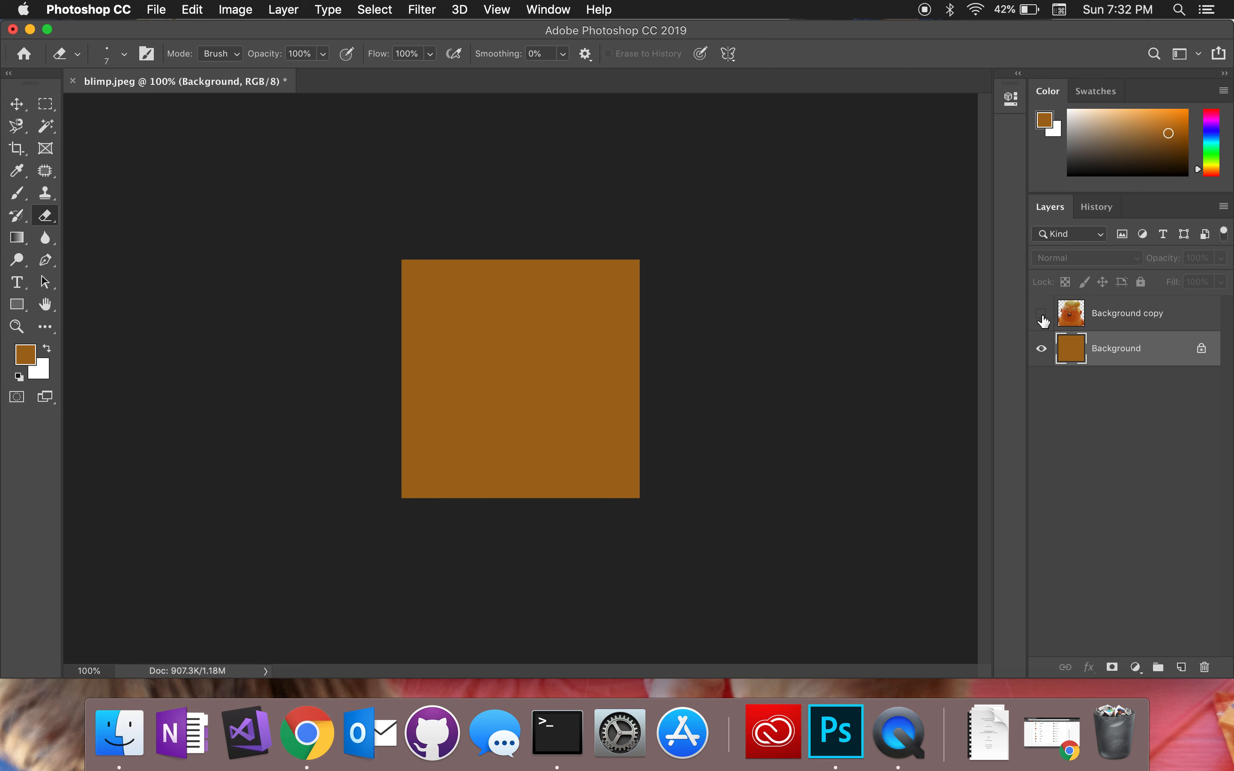
{"action": "left_click", "coordinate": [1041, 315]}
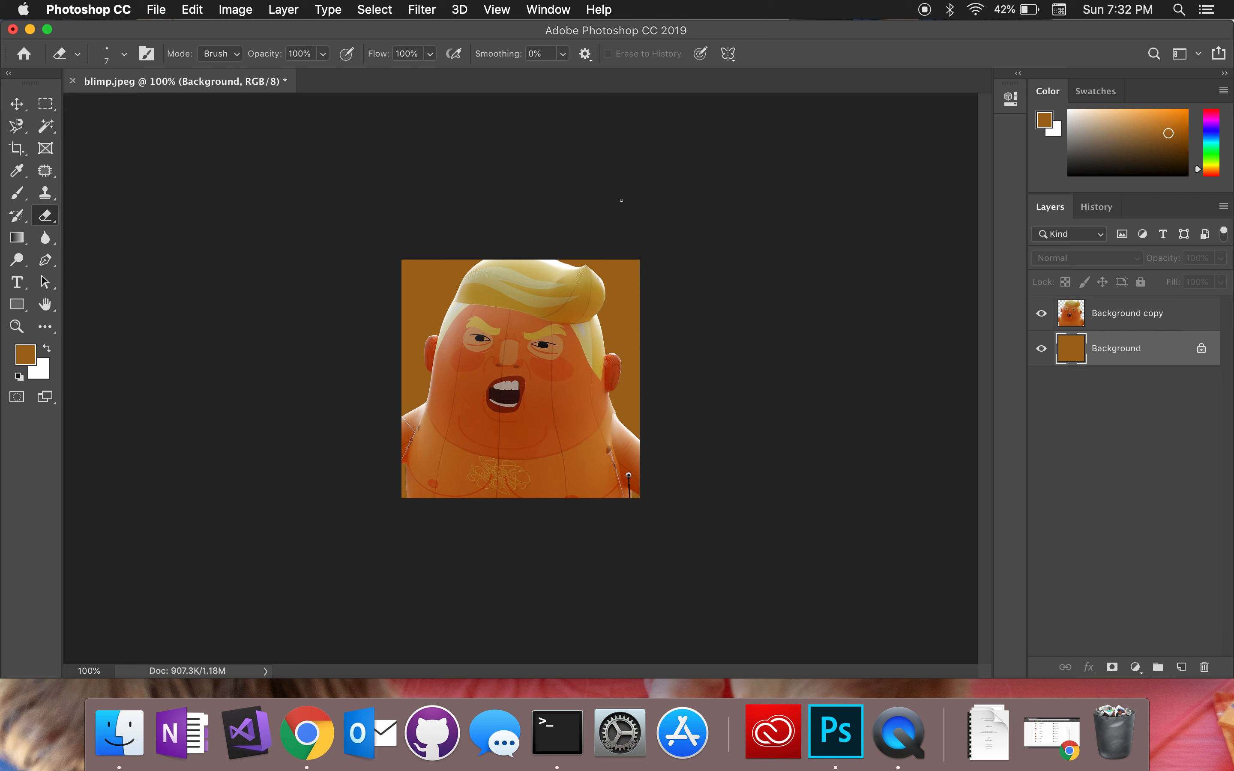
{"action": "left_click", "coordinate": [1041, 349]}
{"action": "left_click", "coordinate": [1041, 348]}
{"action": "left_click", "coordinate": [1042, 349]}
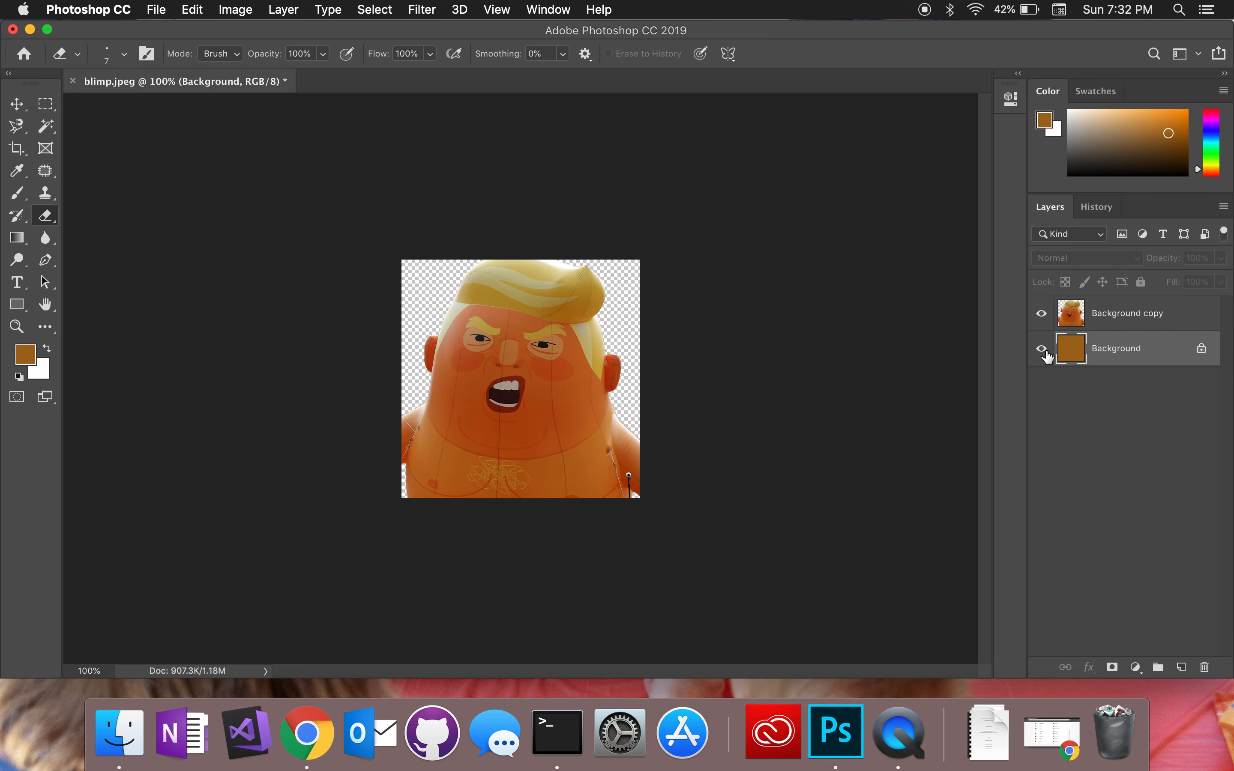
{"action": "left_click", "coordinate": [1042, 349]}
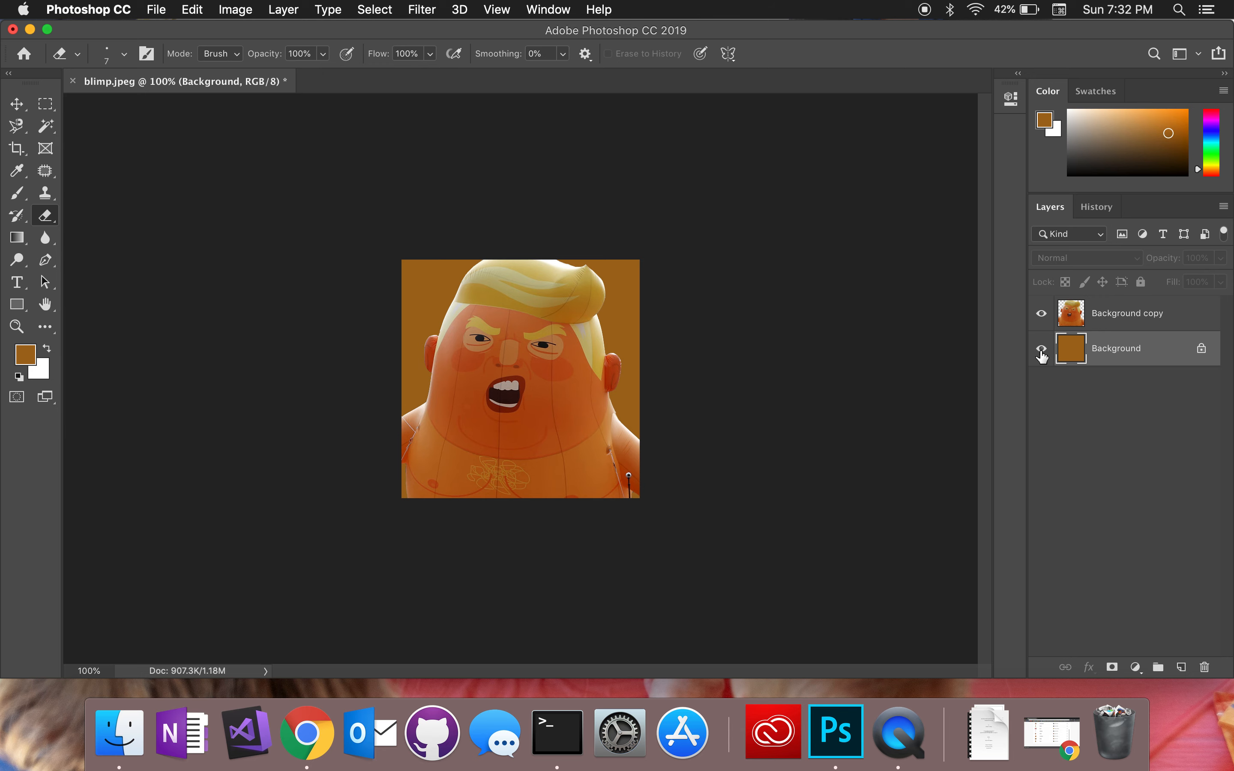
{"action": "left_click", "coordinate": [1041, 349]}
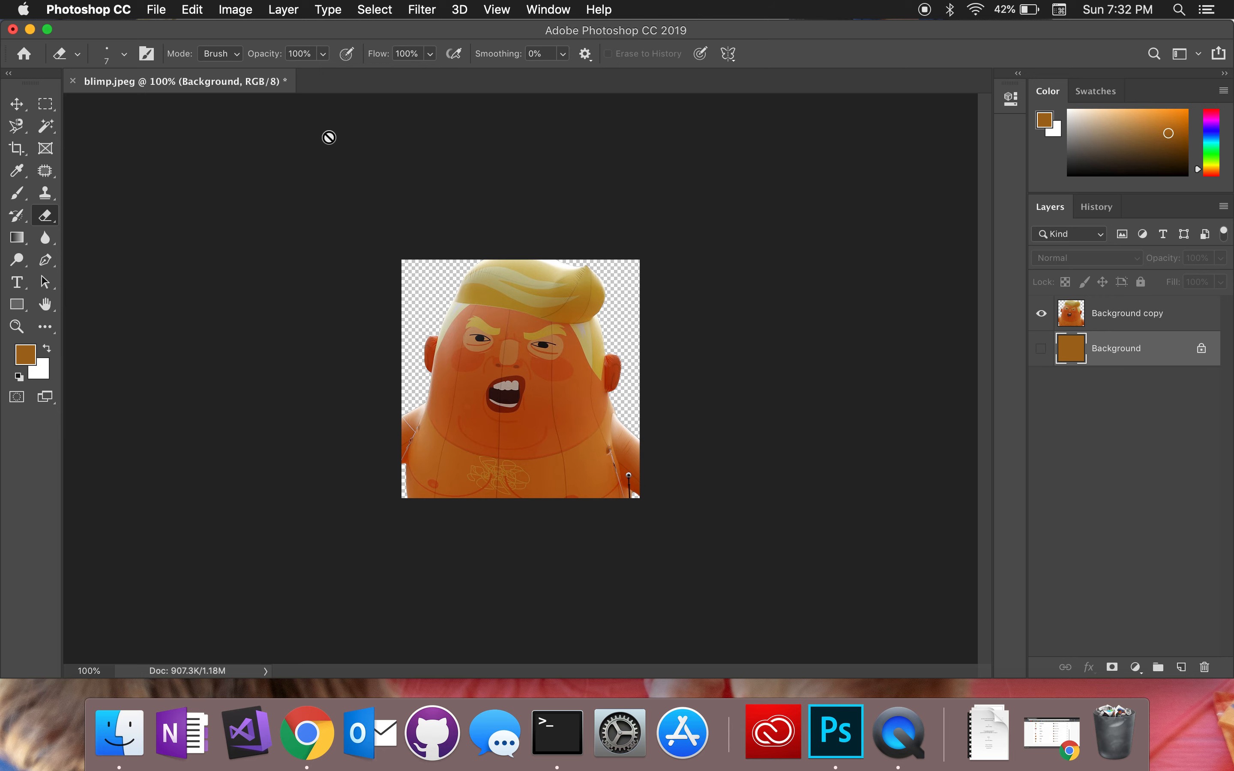
- Export the cutout as a PNG with transparency at 45% scale, saved to the Desktop as babyblimp2.png
{"action": "left_click", "coordinate": [156, 11]}
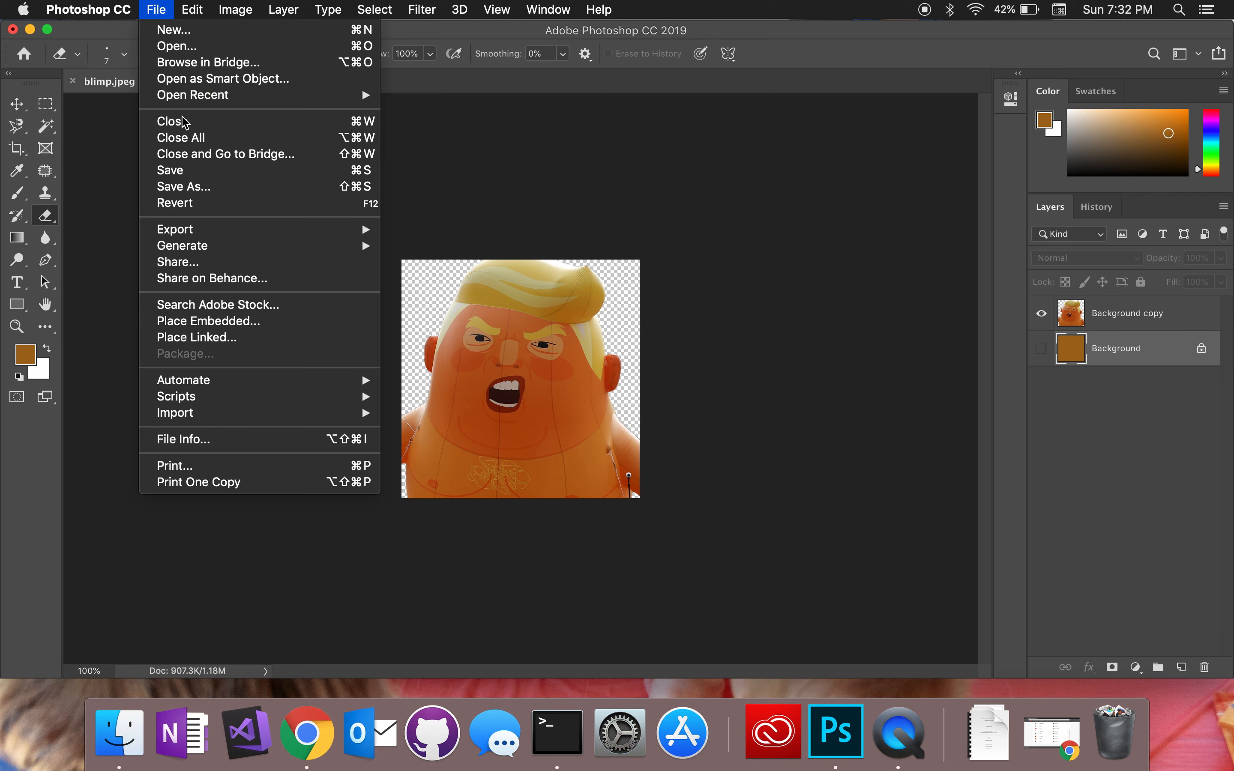
{"action": "mouse_move", "coordinate": [189, 236]}
{"action": "left_click", "coordinate": [413, 250]}
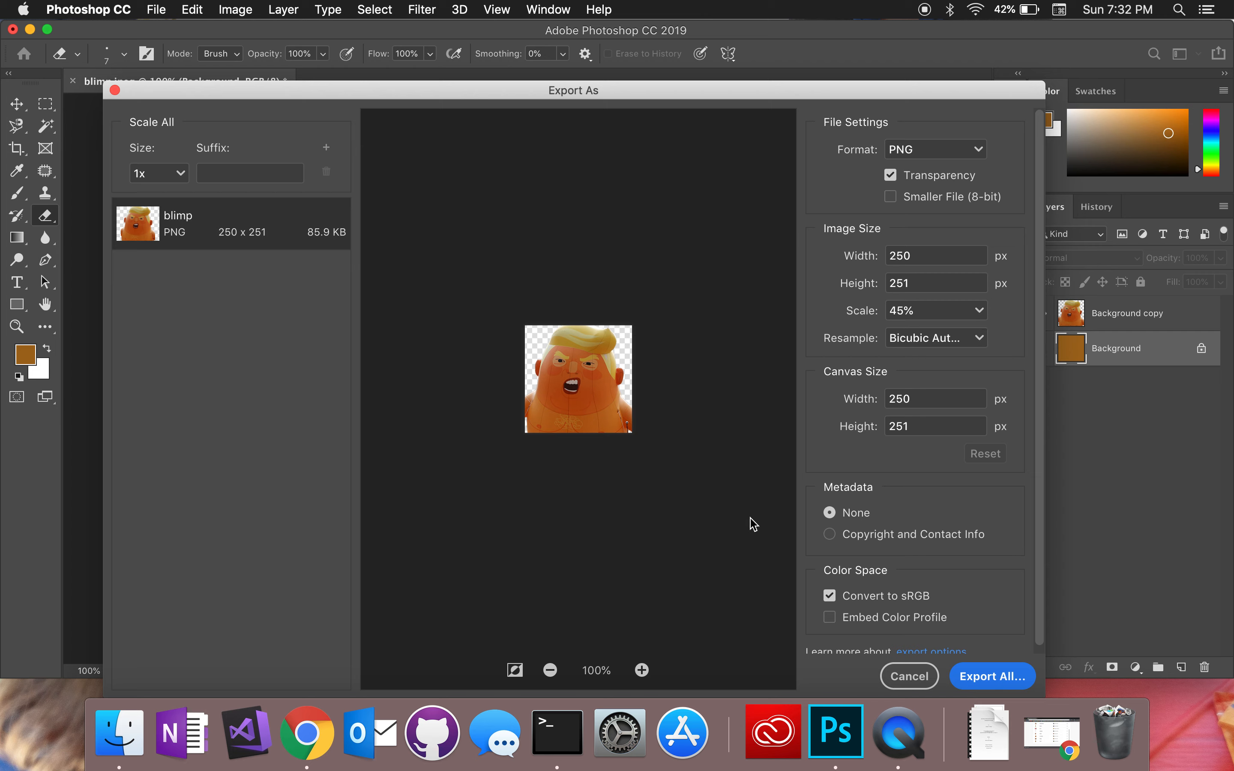
{"action": "left_click", "coordinate": [997, 680]}
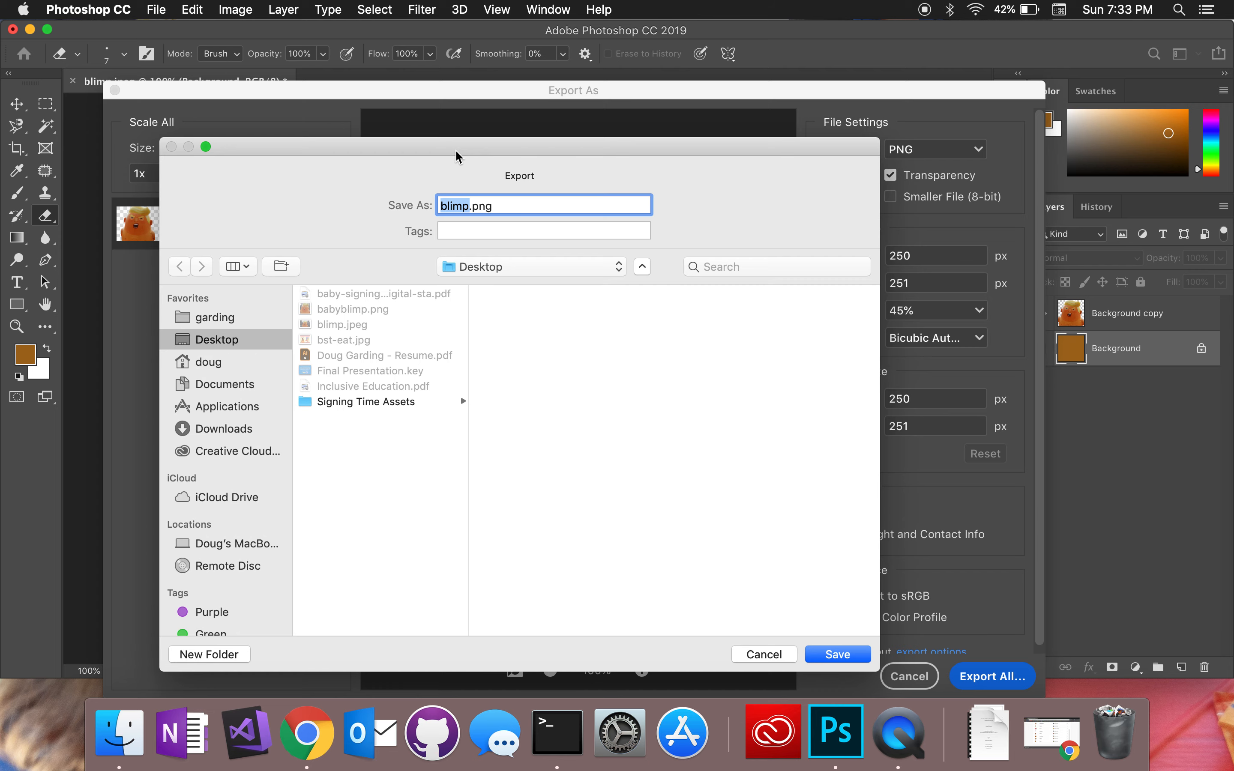
{"action": "type", "text": "babyblimp2"}
{"action": "left_click", "coordinate": [862, 657]}
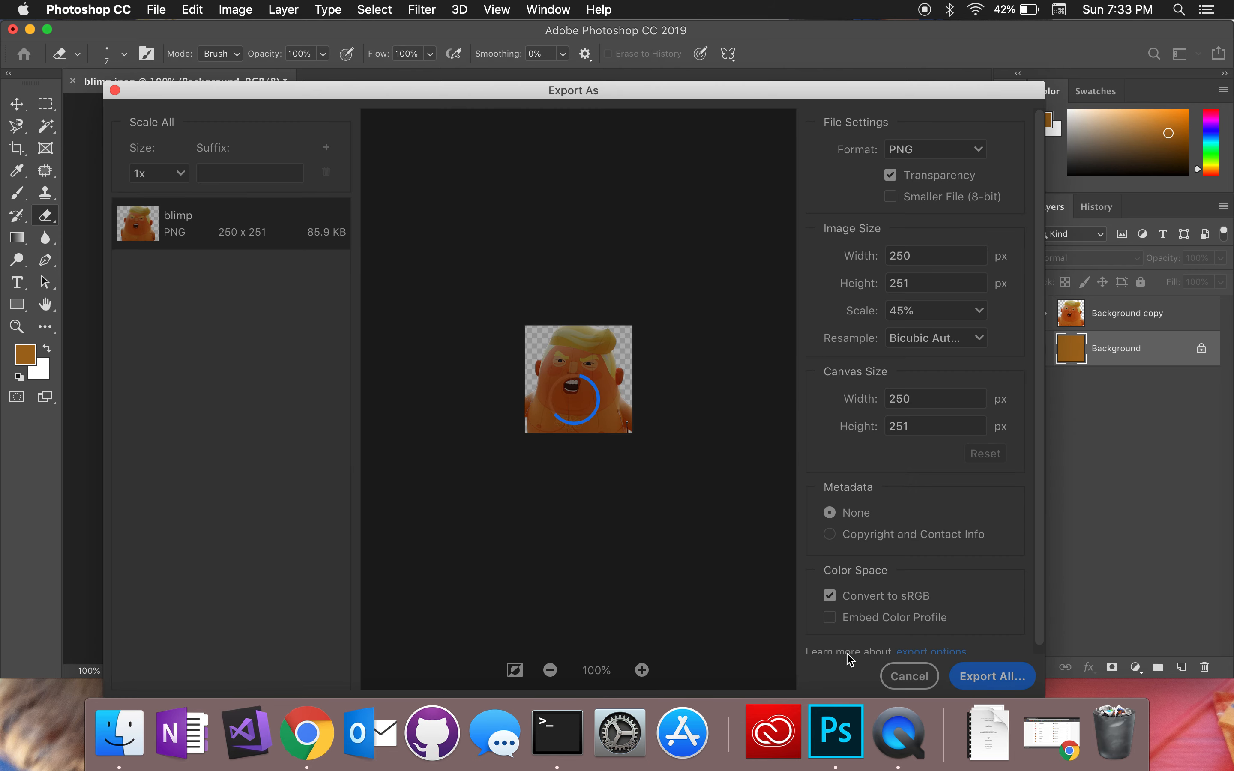